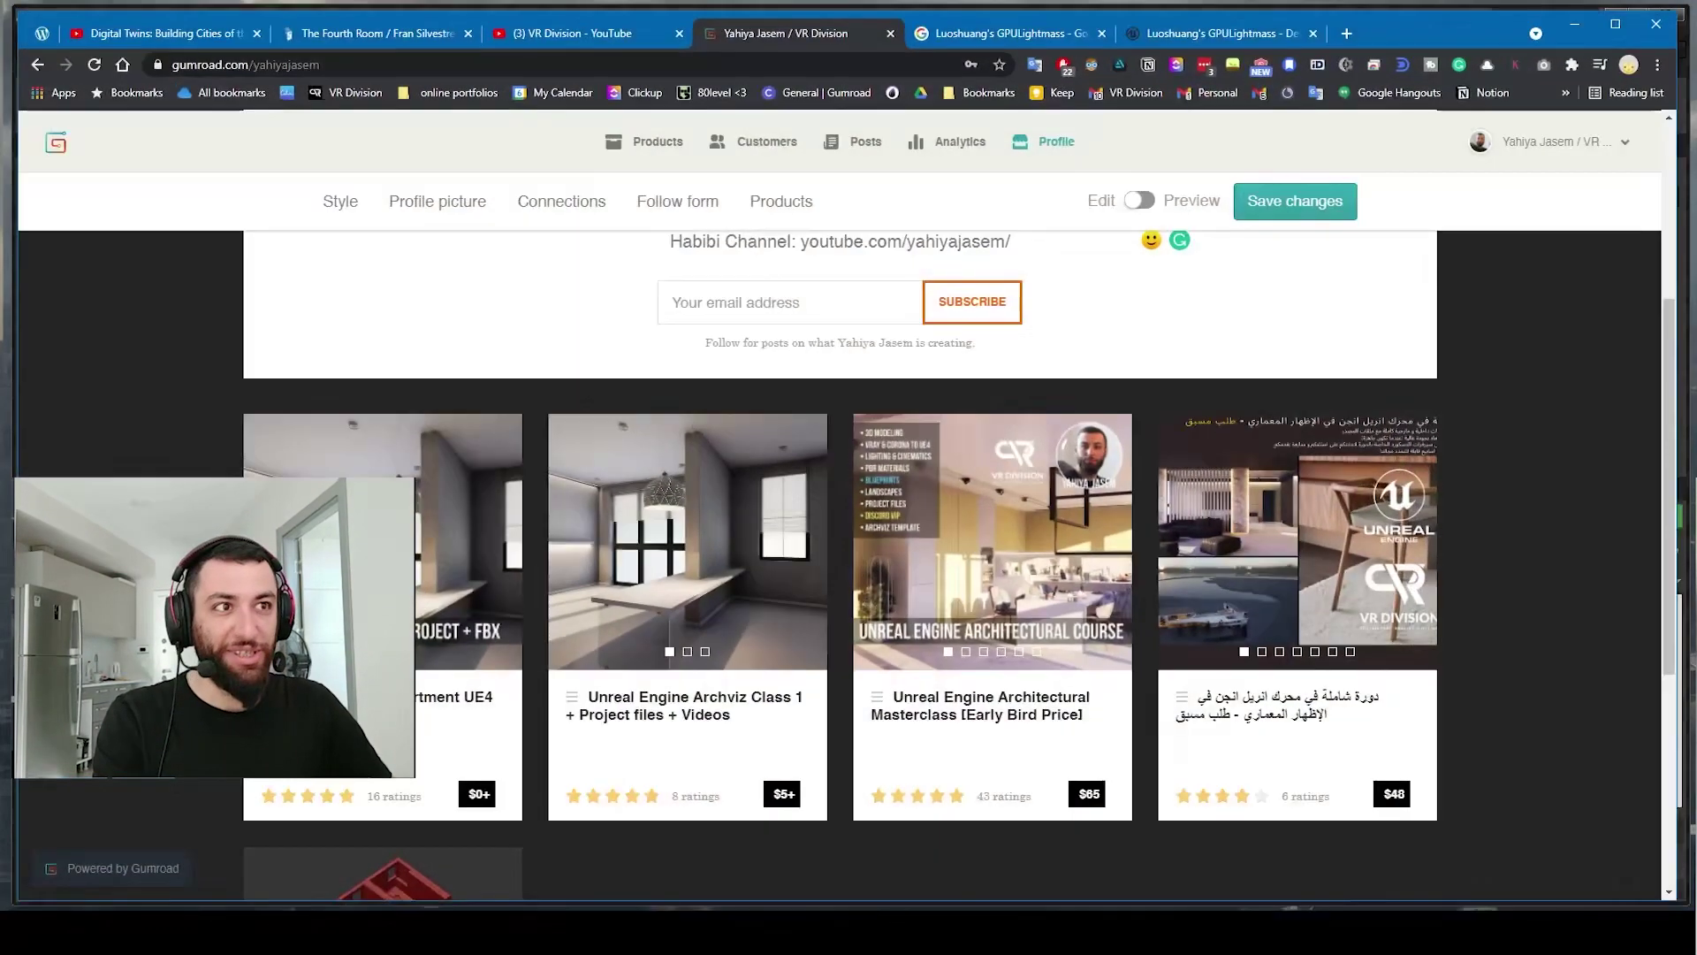
Step: Skim the ArchDaily Fourth Room project page, then move to the VR Division YouTube videos tab
left_click(387, 44)
scroll(550, 393, "up", 1)
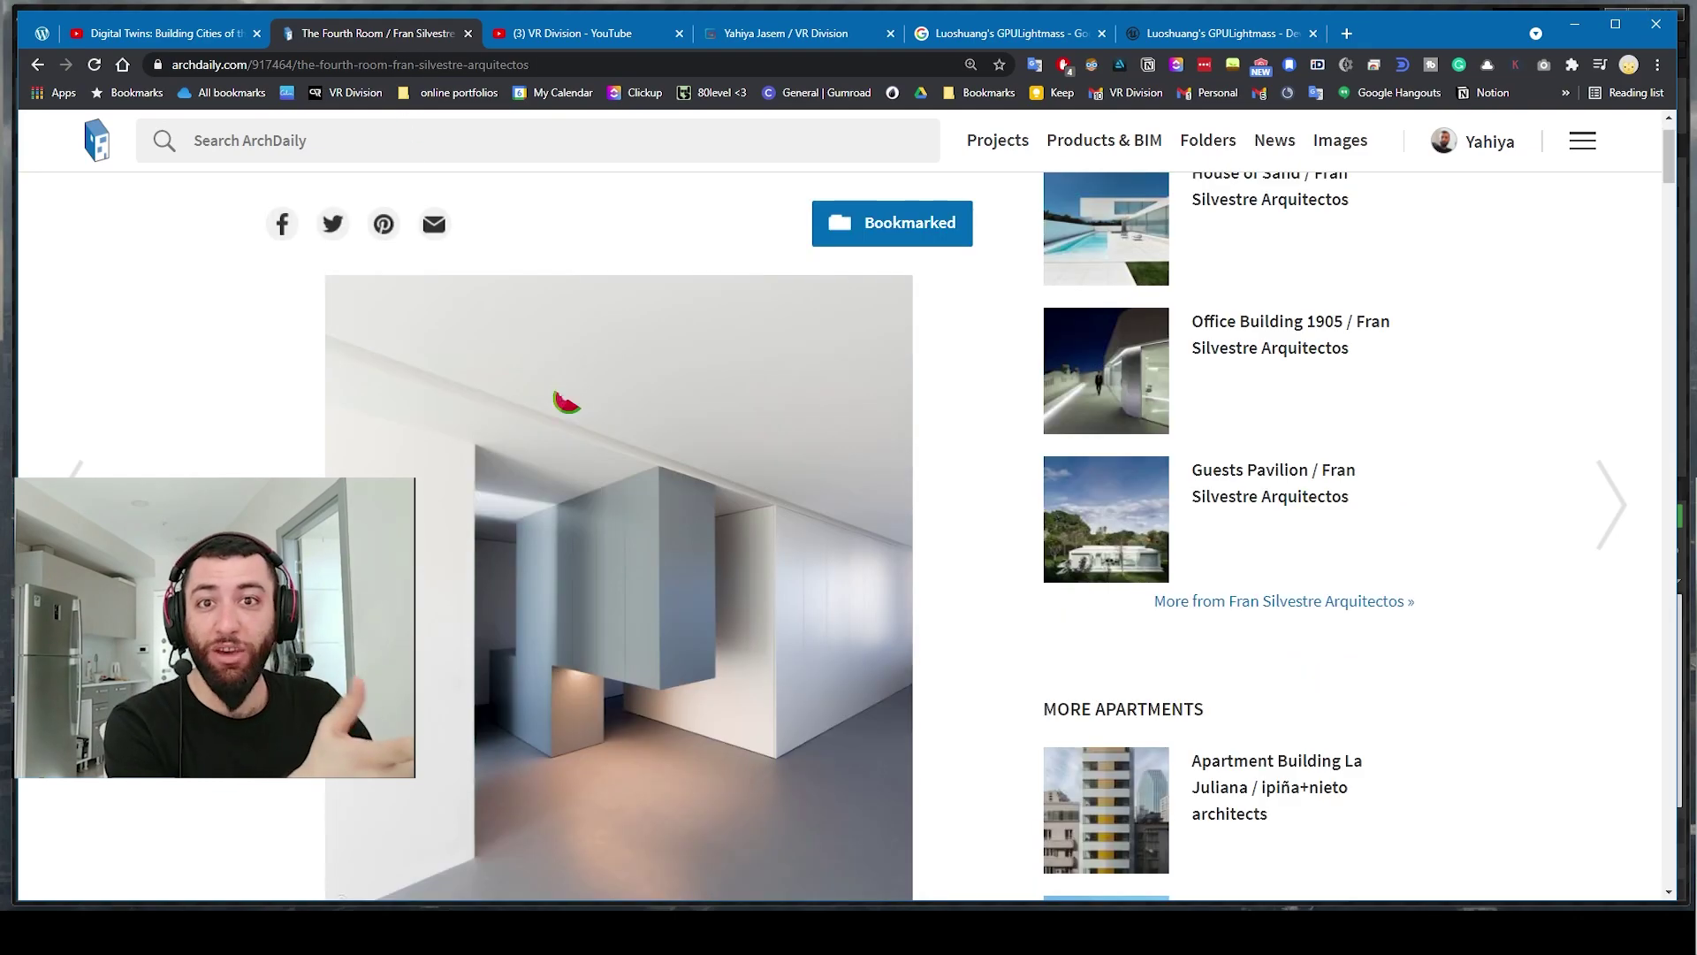
scroll(565, 402, "up", 1)
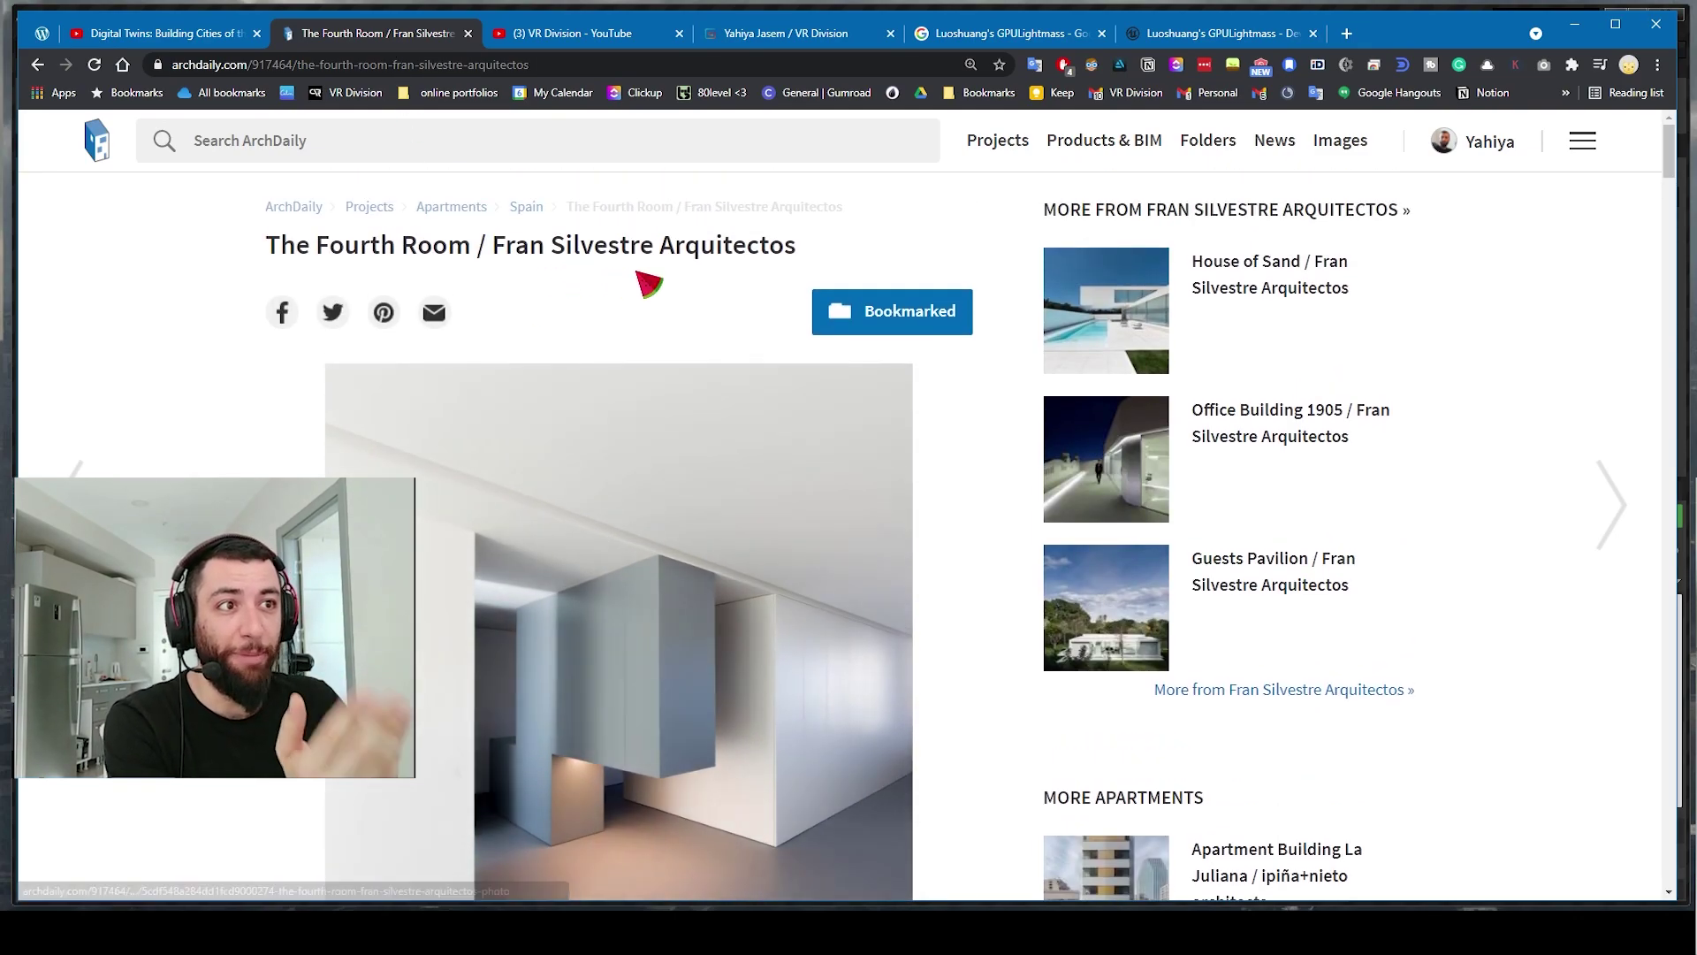
scroll(708, 265, "down", 2)
left_click(570, 44)
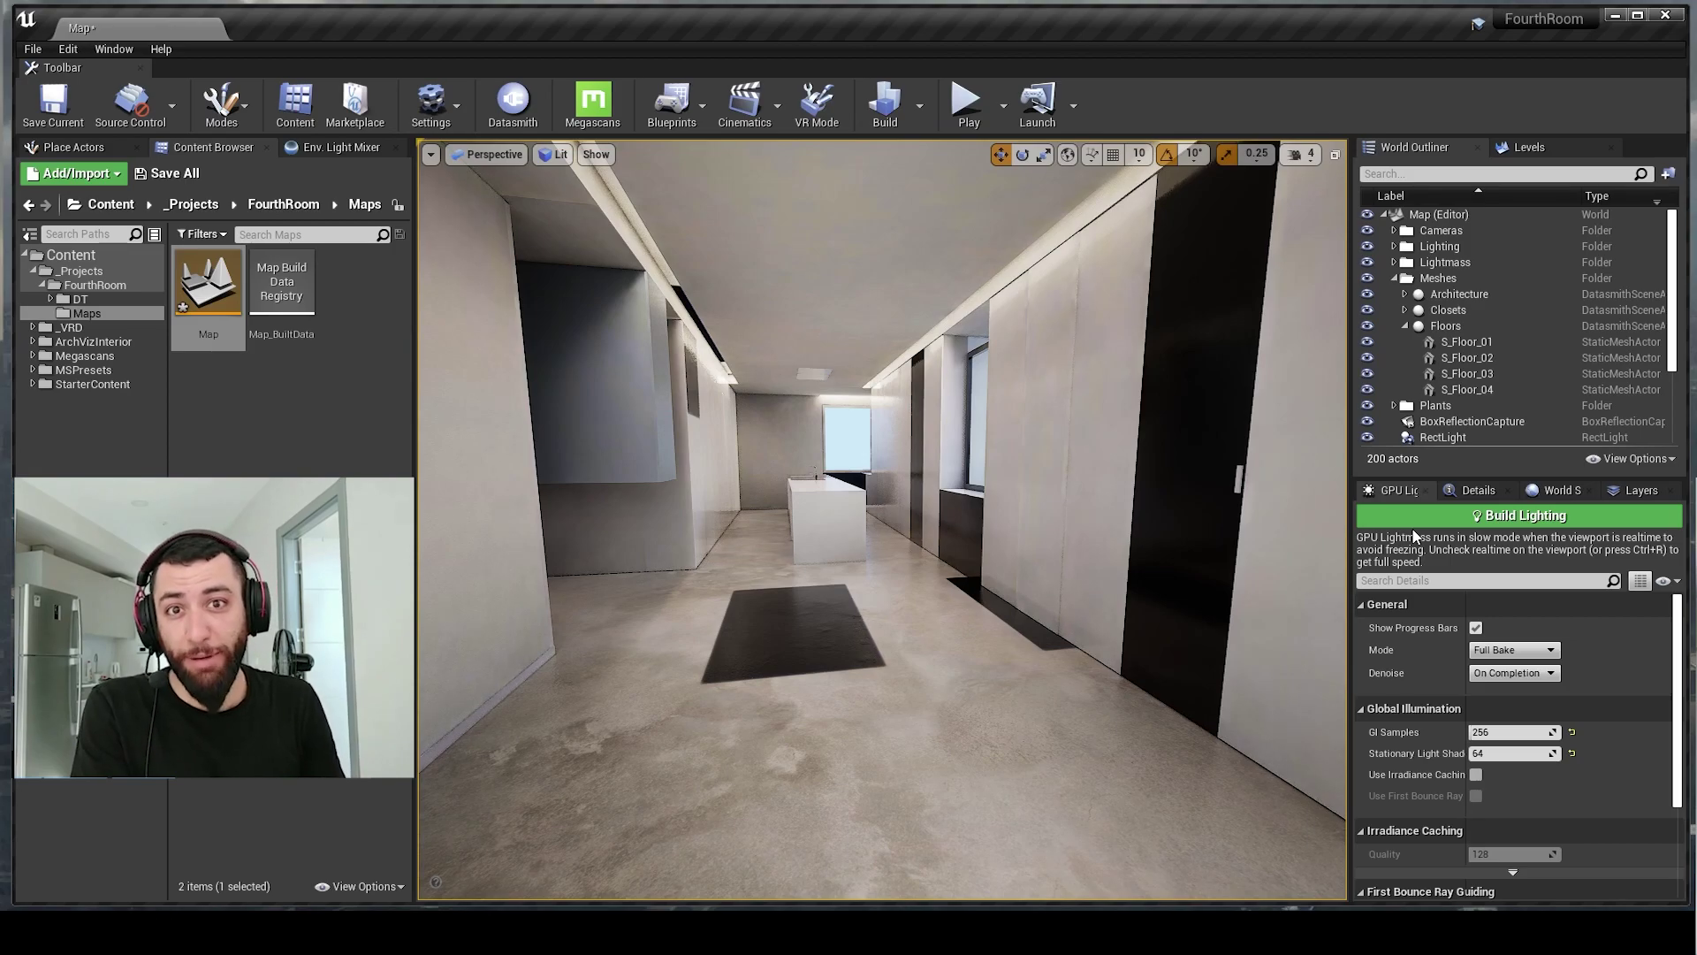
right_click_drag(1138, 375, 838, 472)
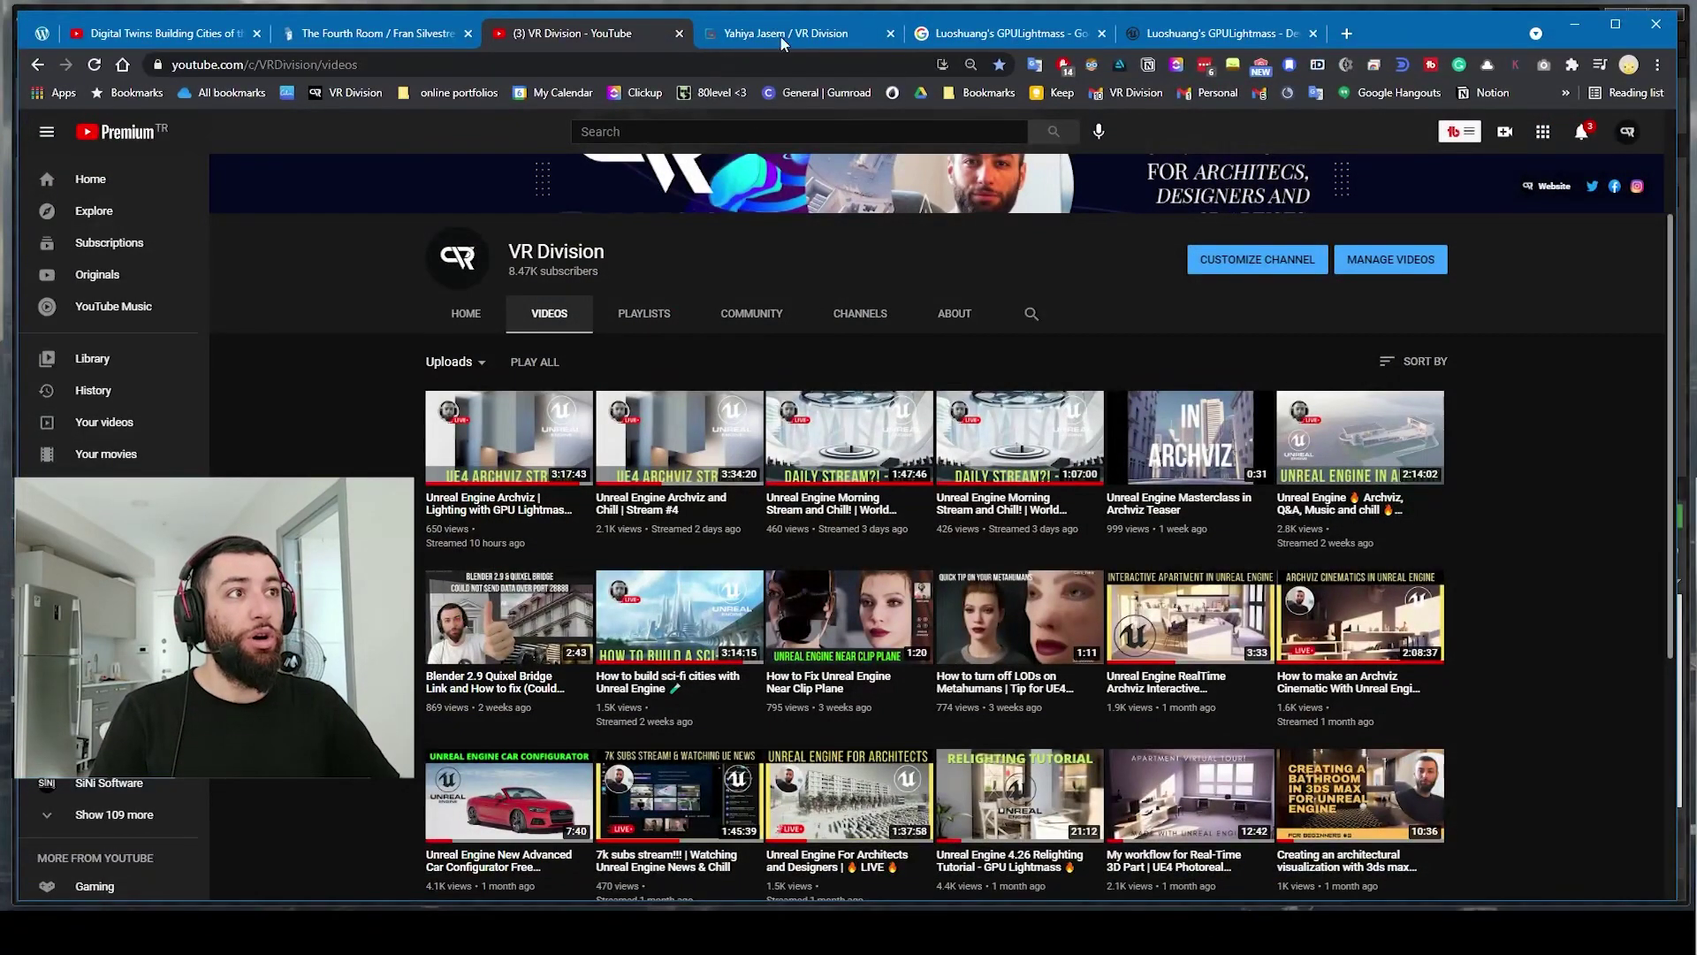
Step: Review the GPULightmass search results and Luoshuang's forum thread, then minimize Chrome
left_click(969, 35)
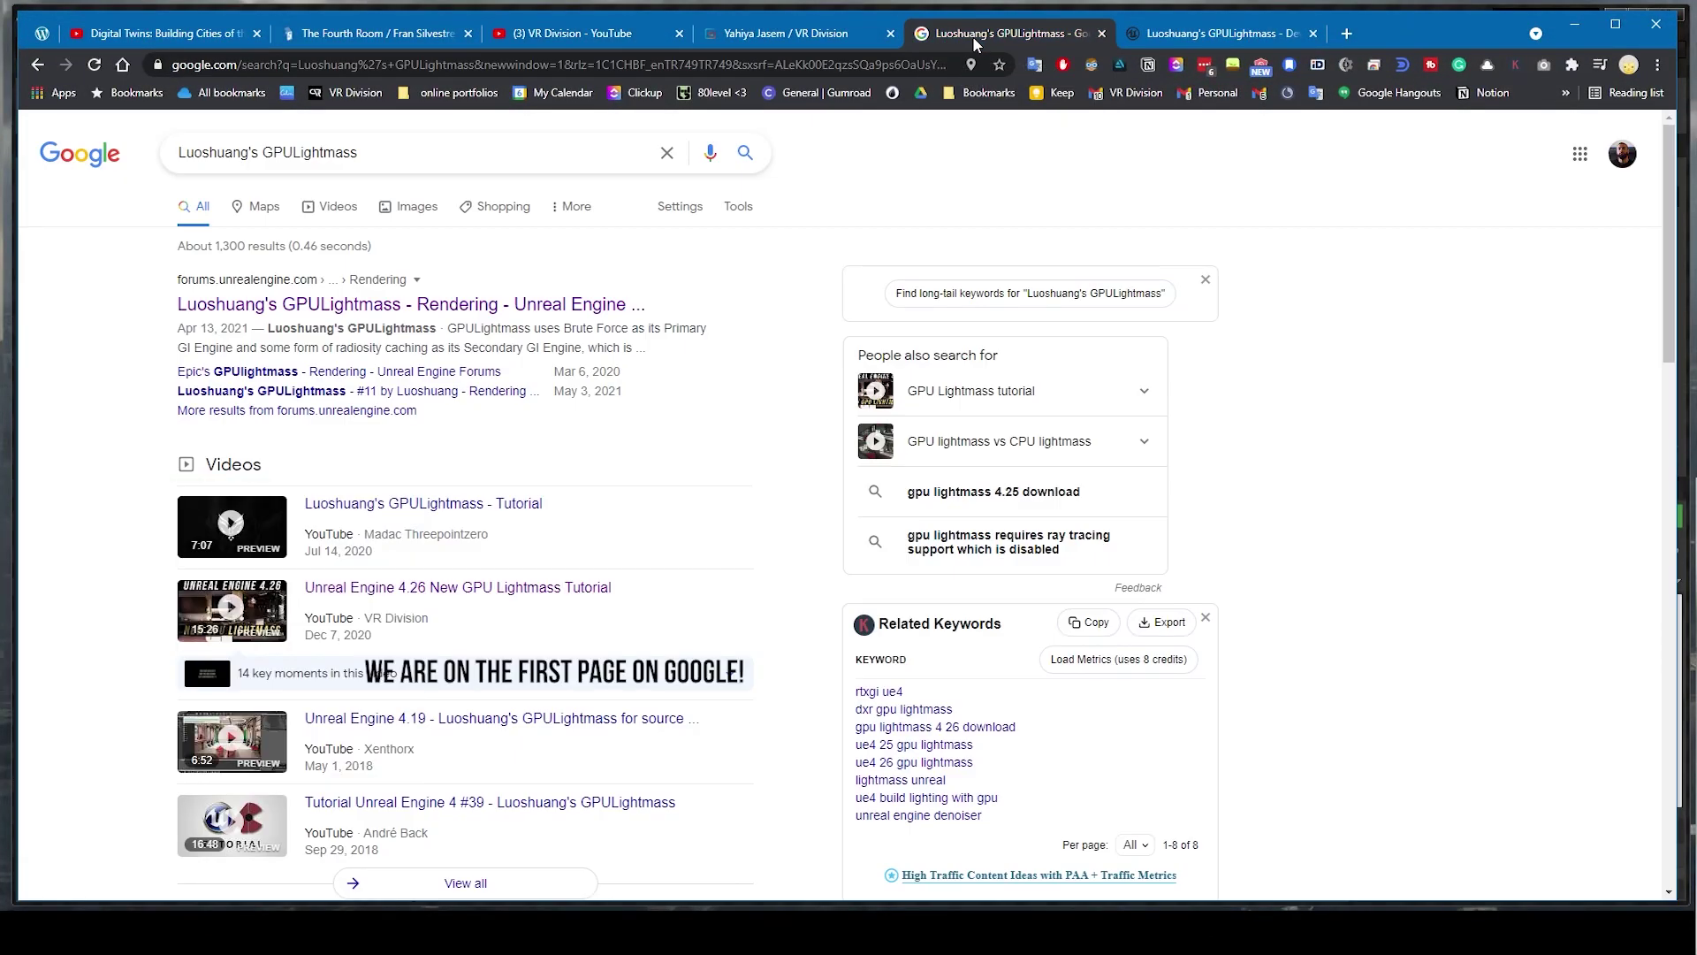
left_click(1146, 46)
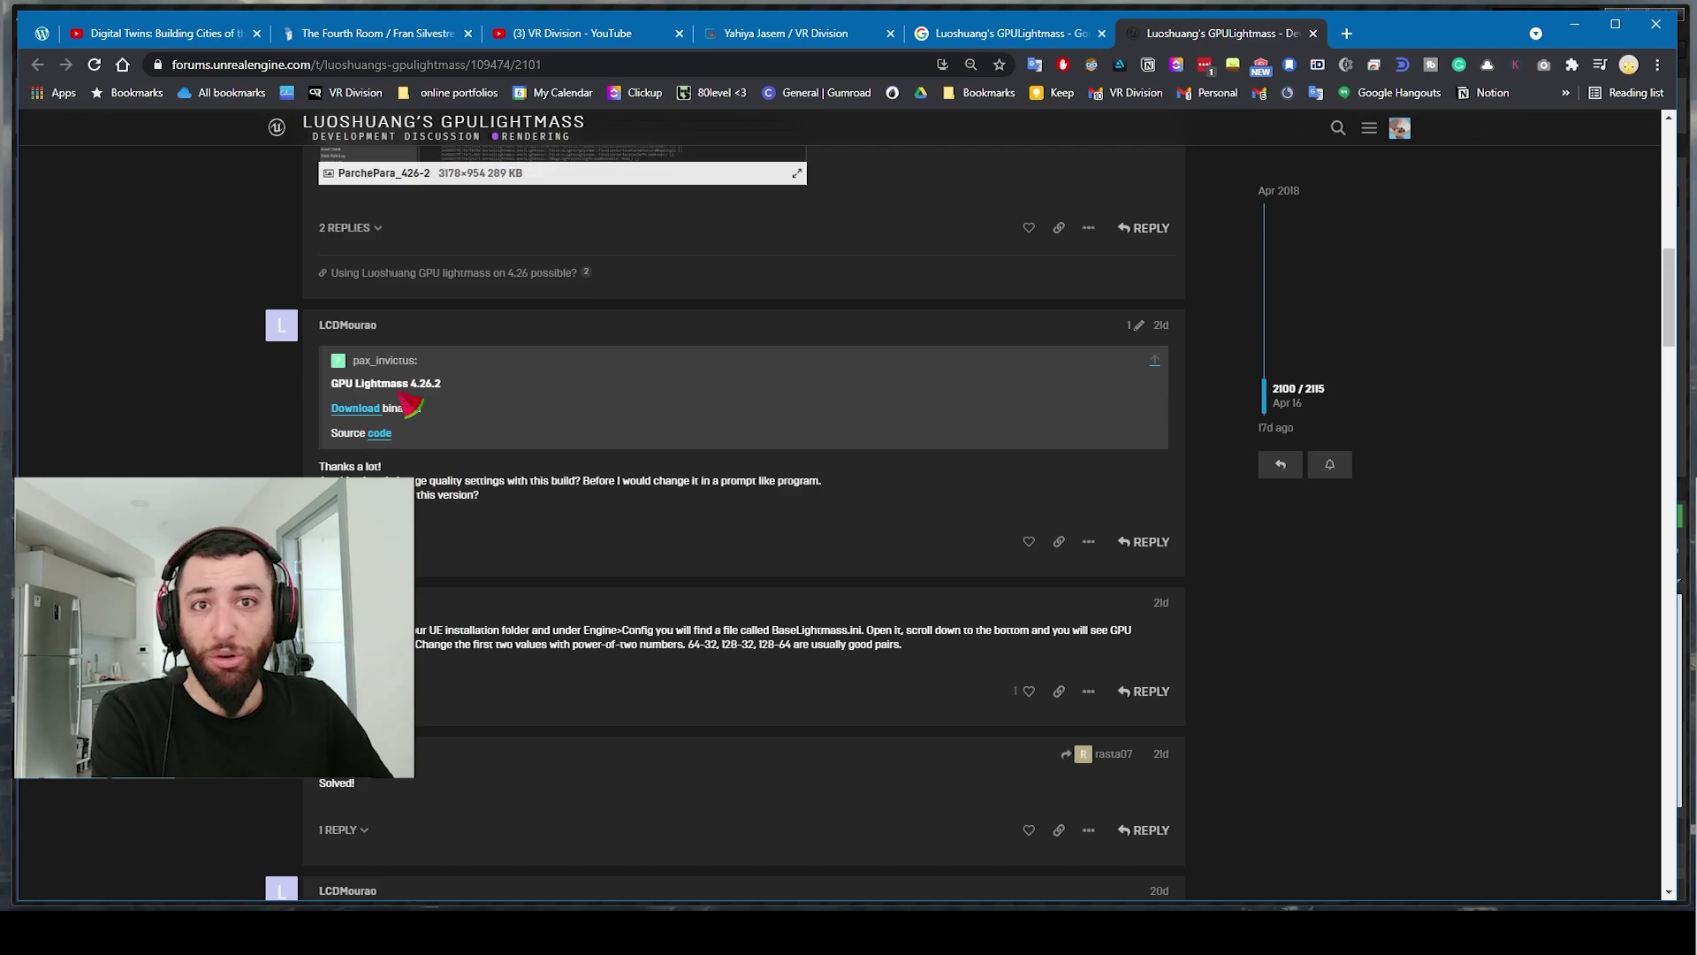
left_click(1582, 25)
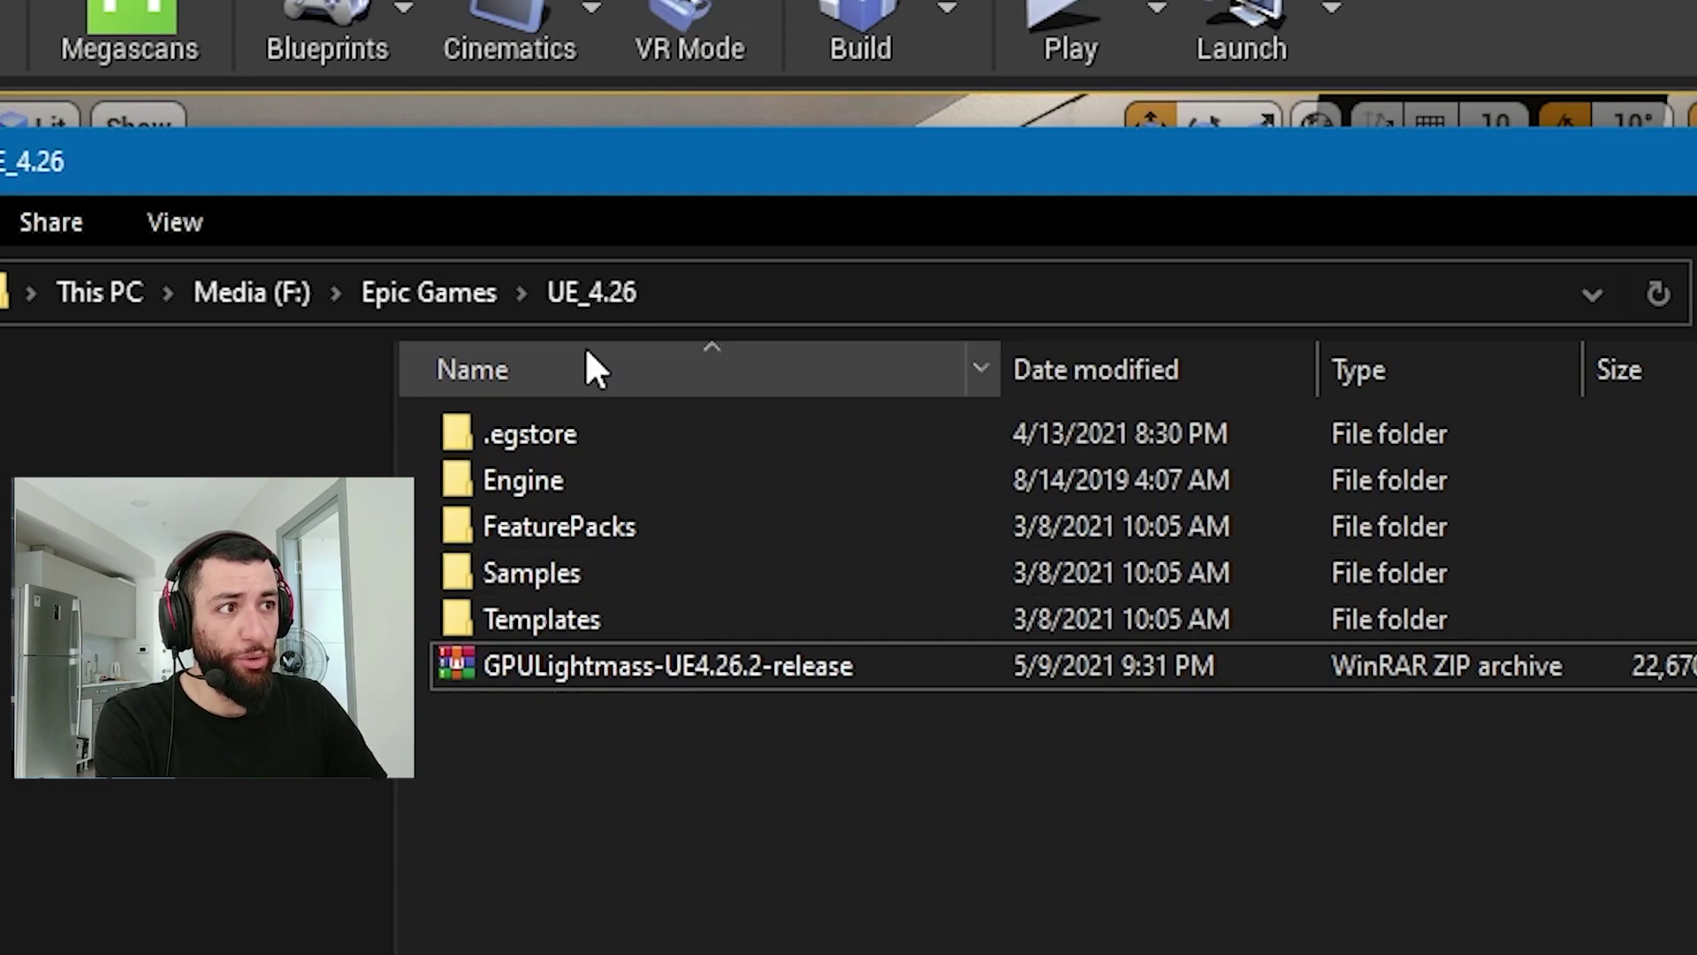
Step: Open the GPULightmass zip in WinRAR and browse to Engine\Binaries\Win64
double_click(546, 668)
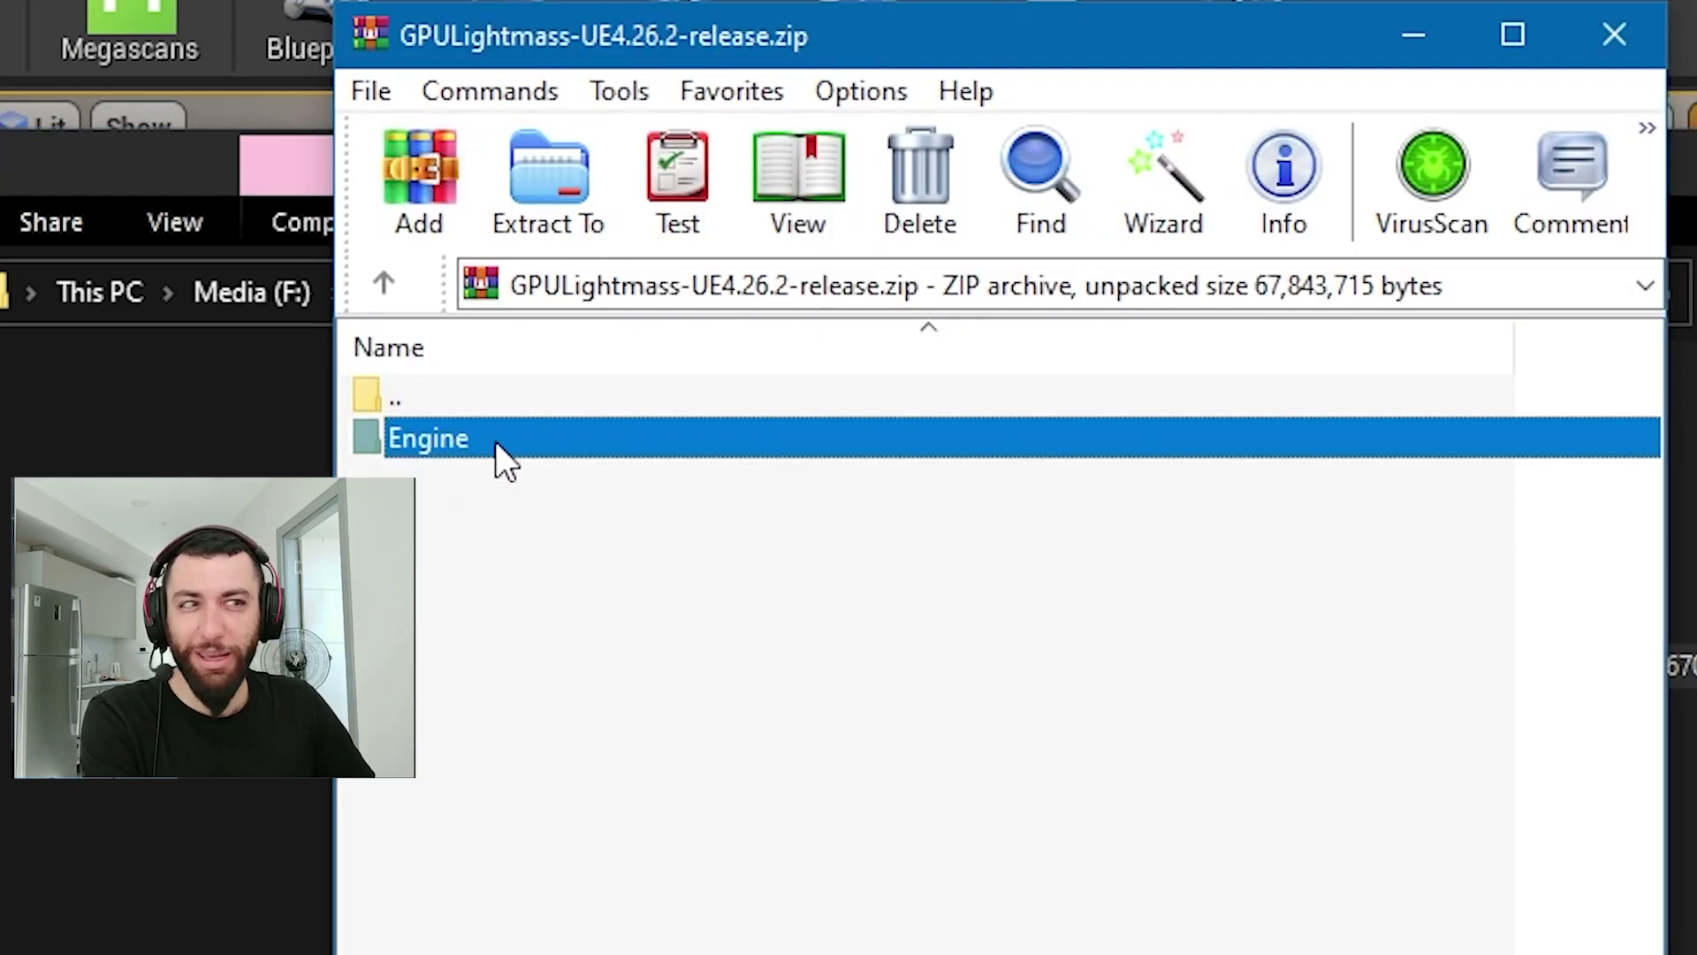
left_click_drag(634, 44, 1608, 84)
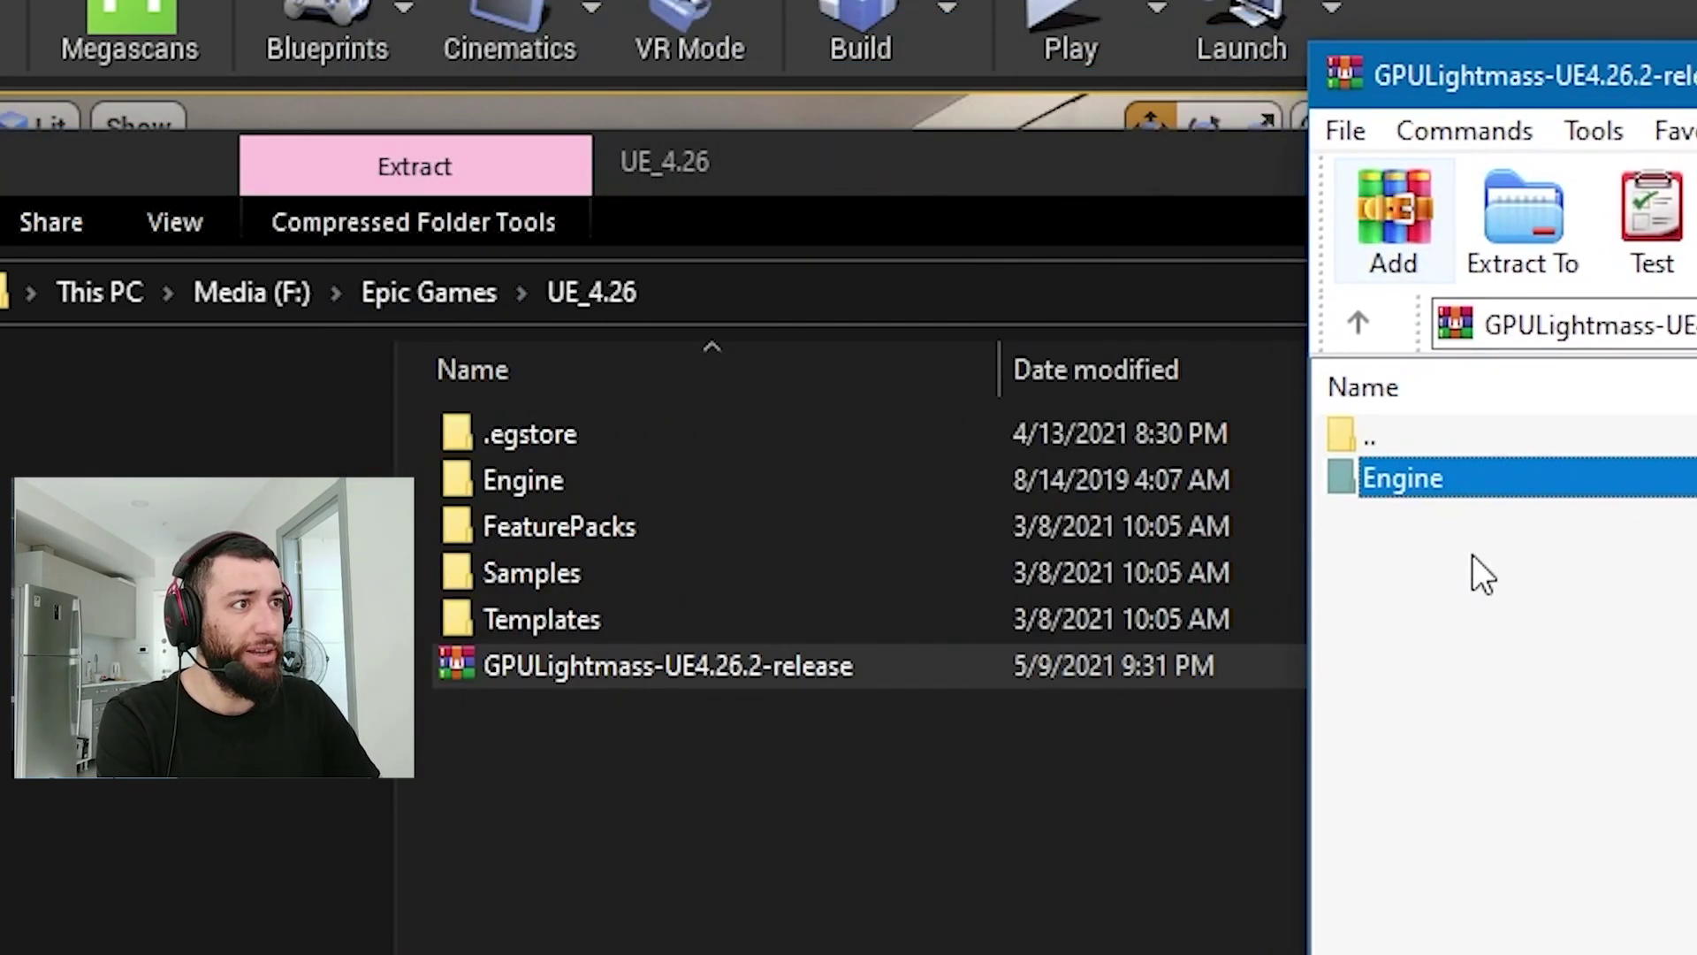
double_click(1436, 483)
double_click(1440, 483)
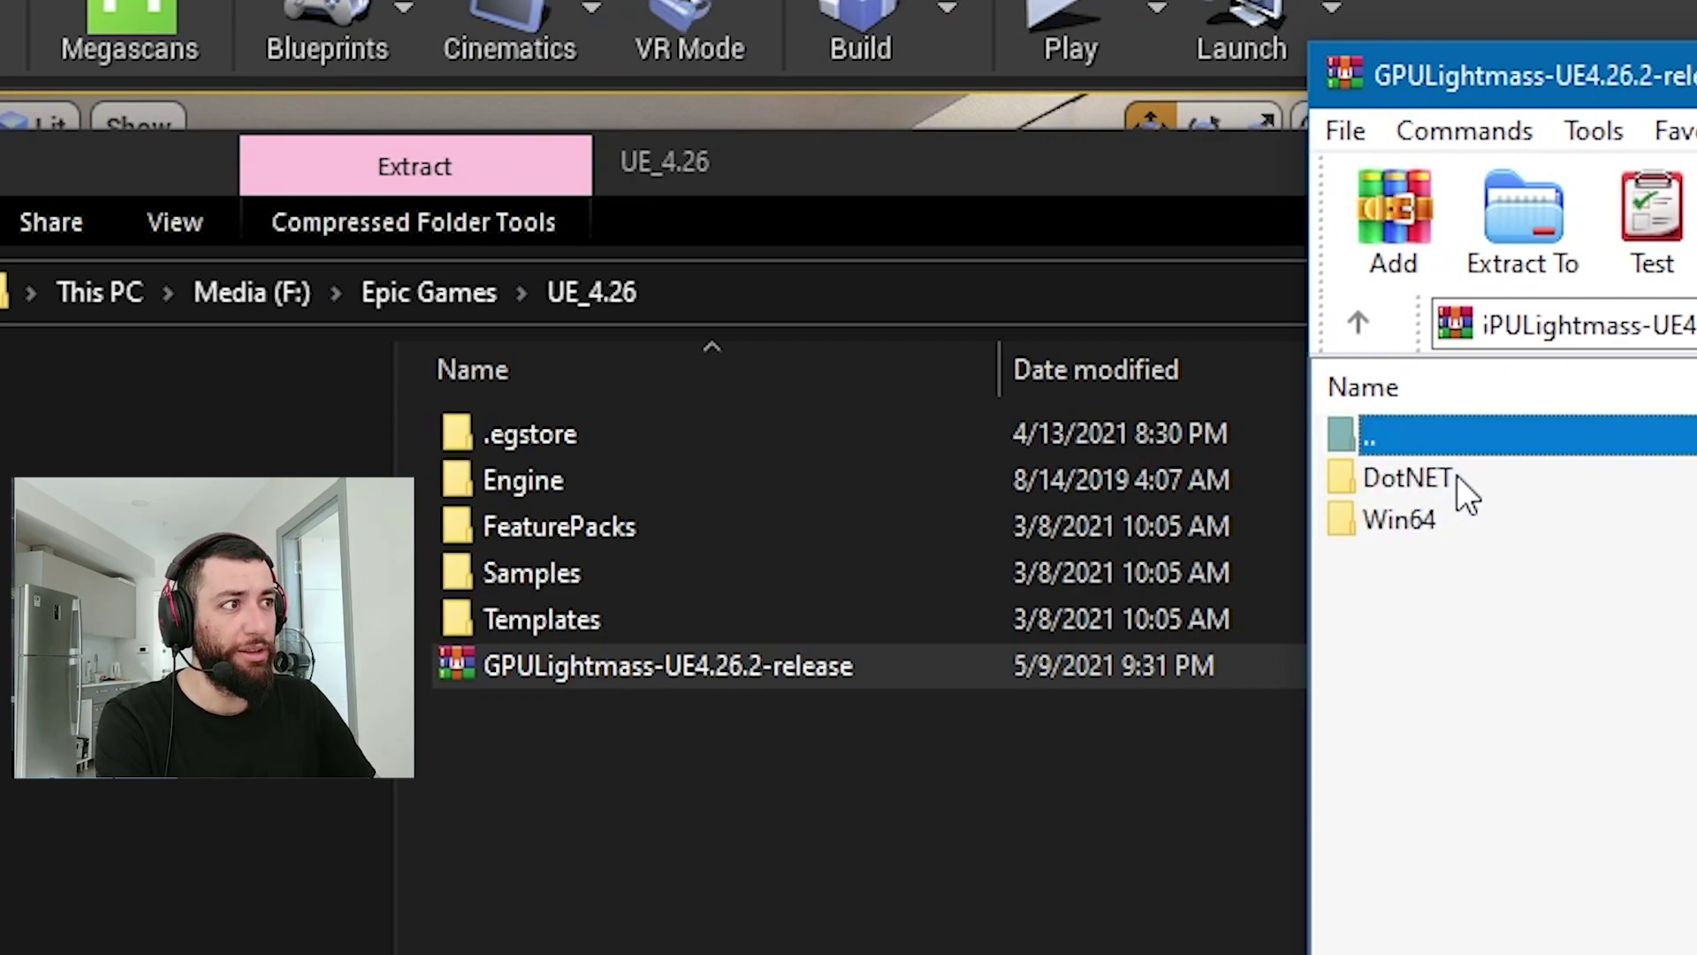
double_click(1114, 294)
key("BackSpace")
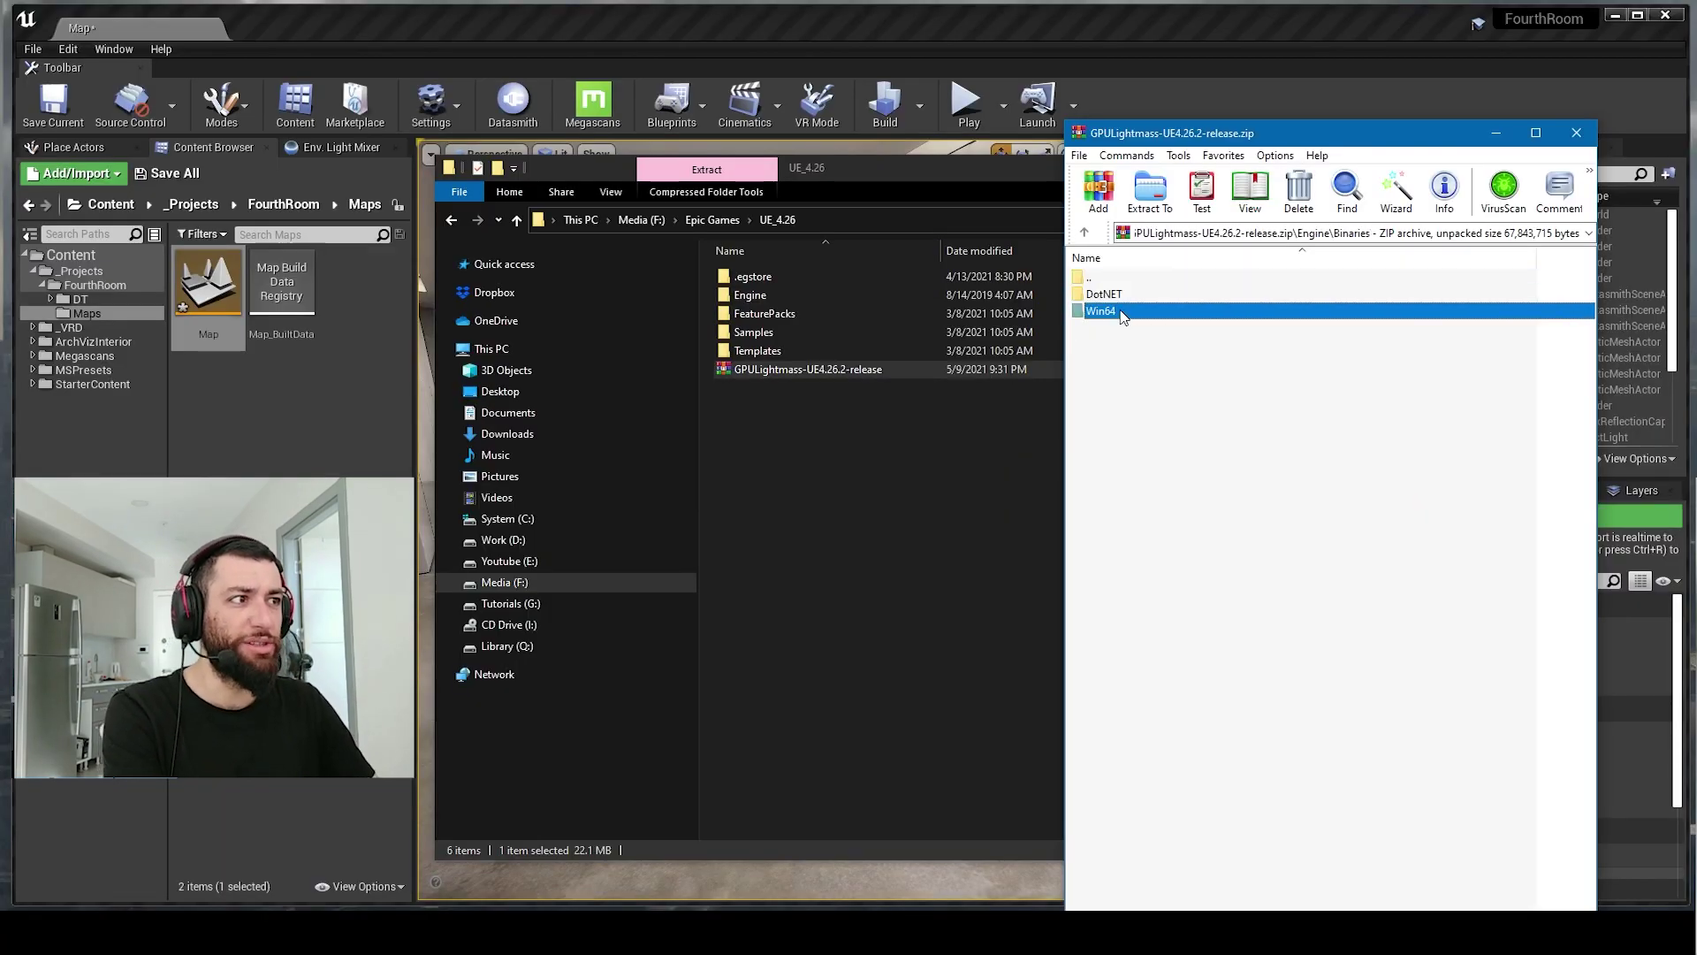
double_click(1124, 311)
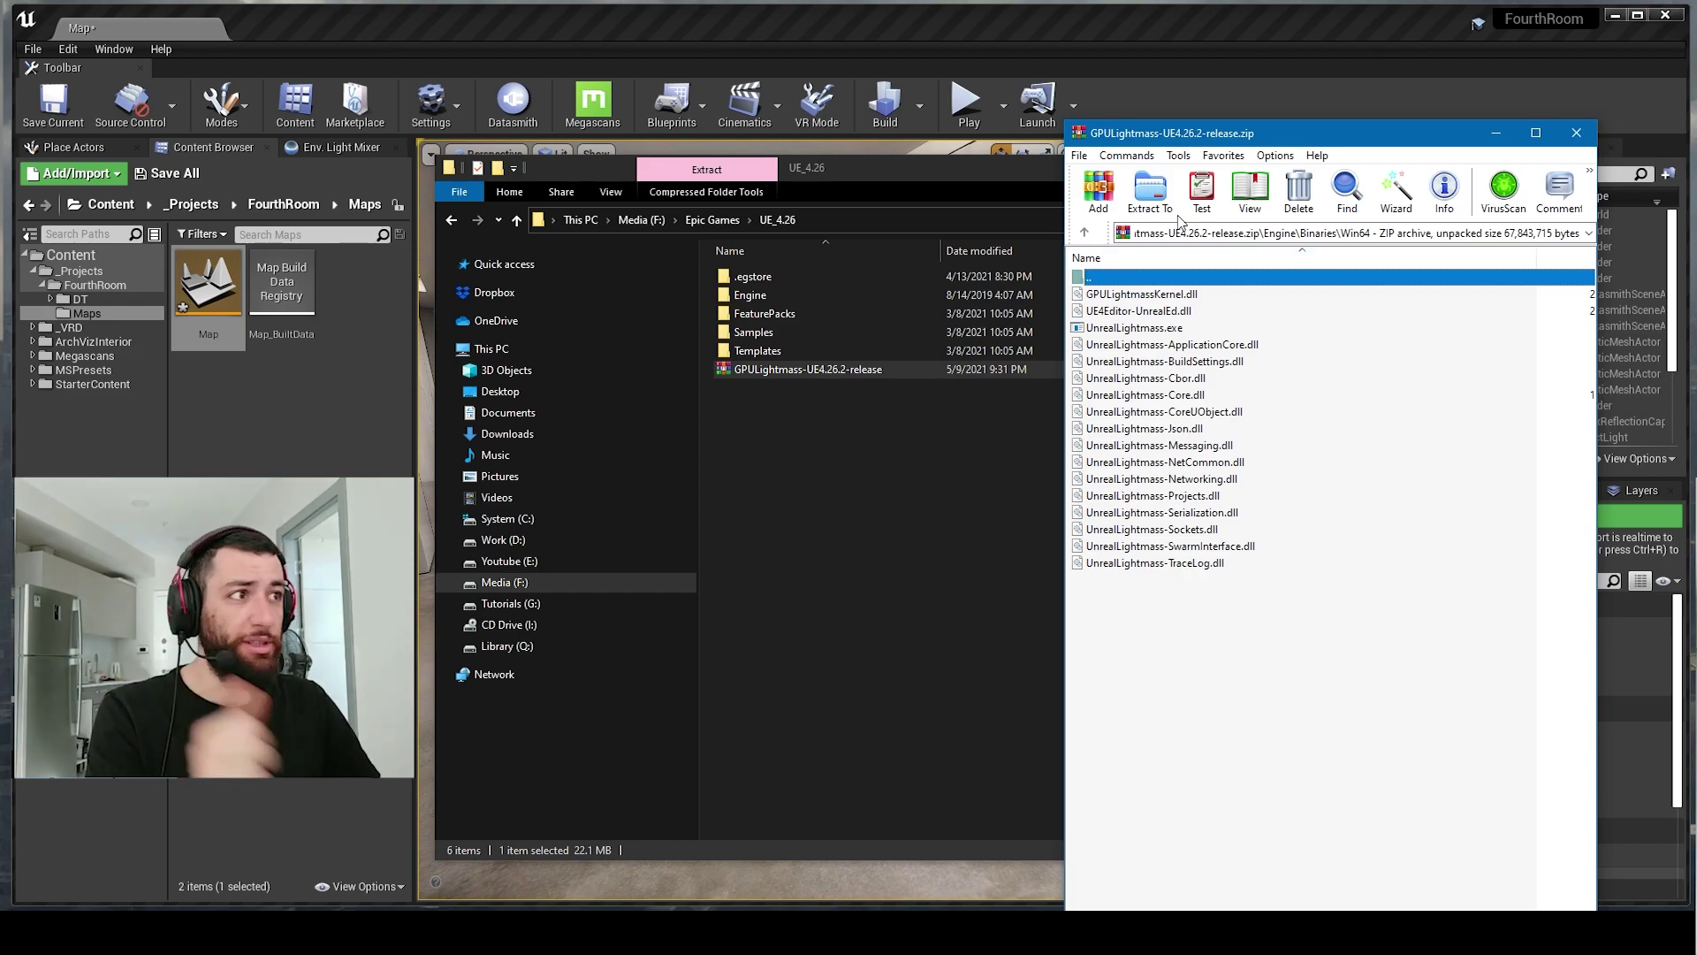
Step: Close WinRAR, dismiss the zip's context menu without extracting, and minimize the UE_4.26 folder
key("Escape")
left_click(806, 416)
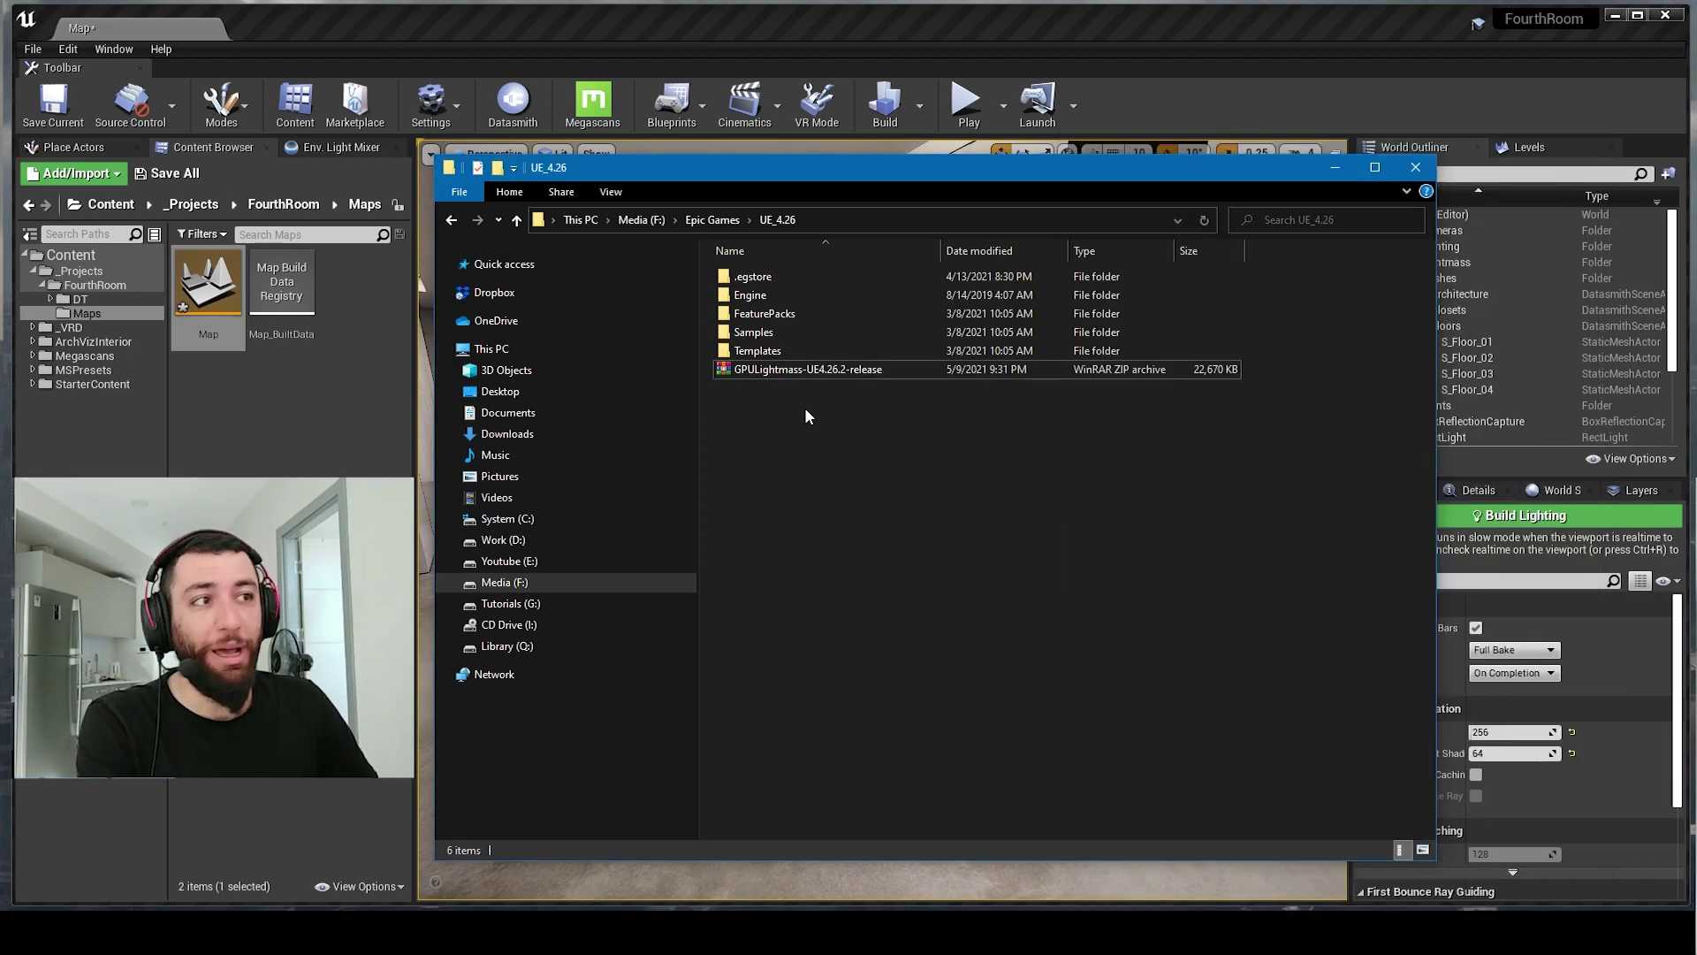
left_click(748, 371)
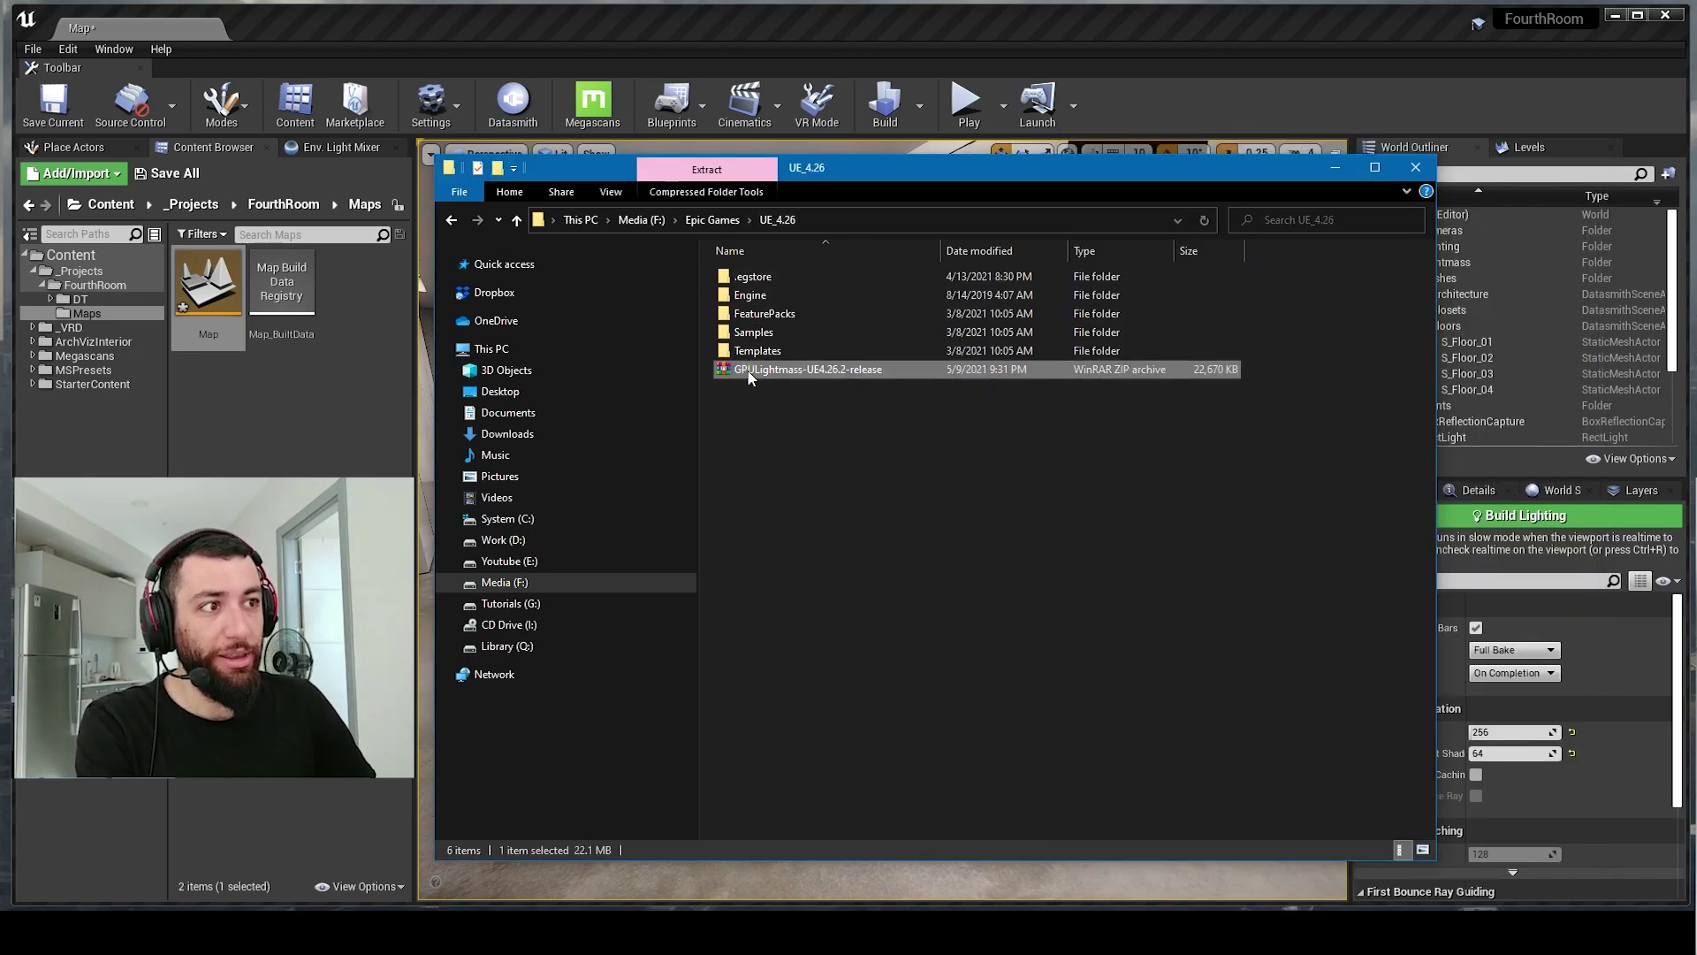
right_click(748, 373)
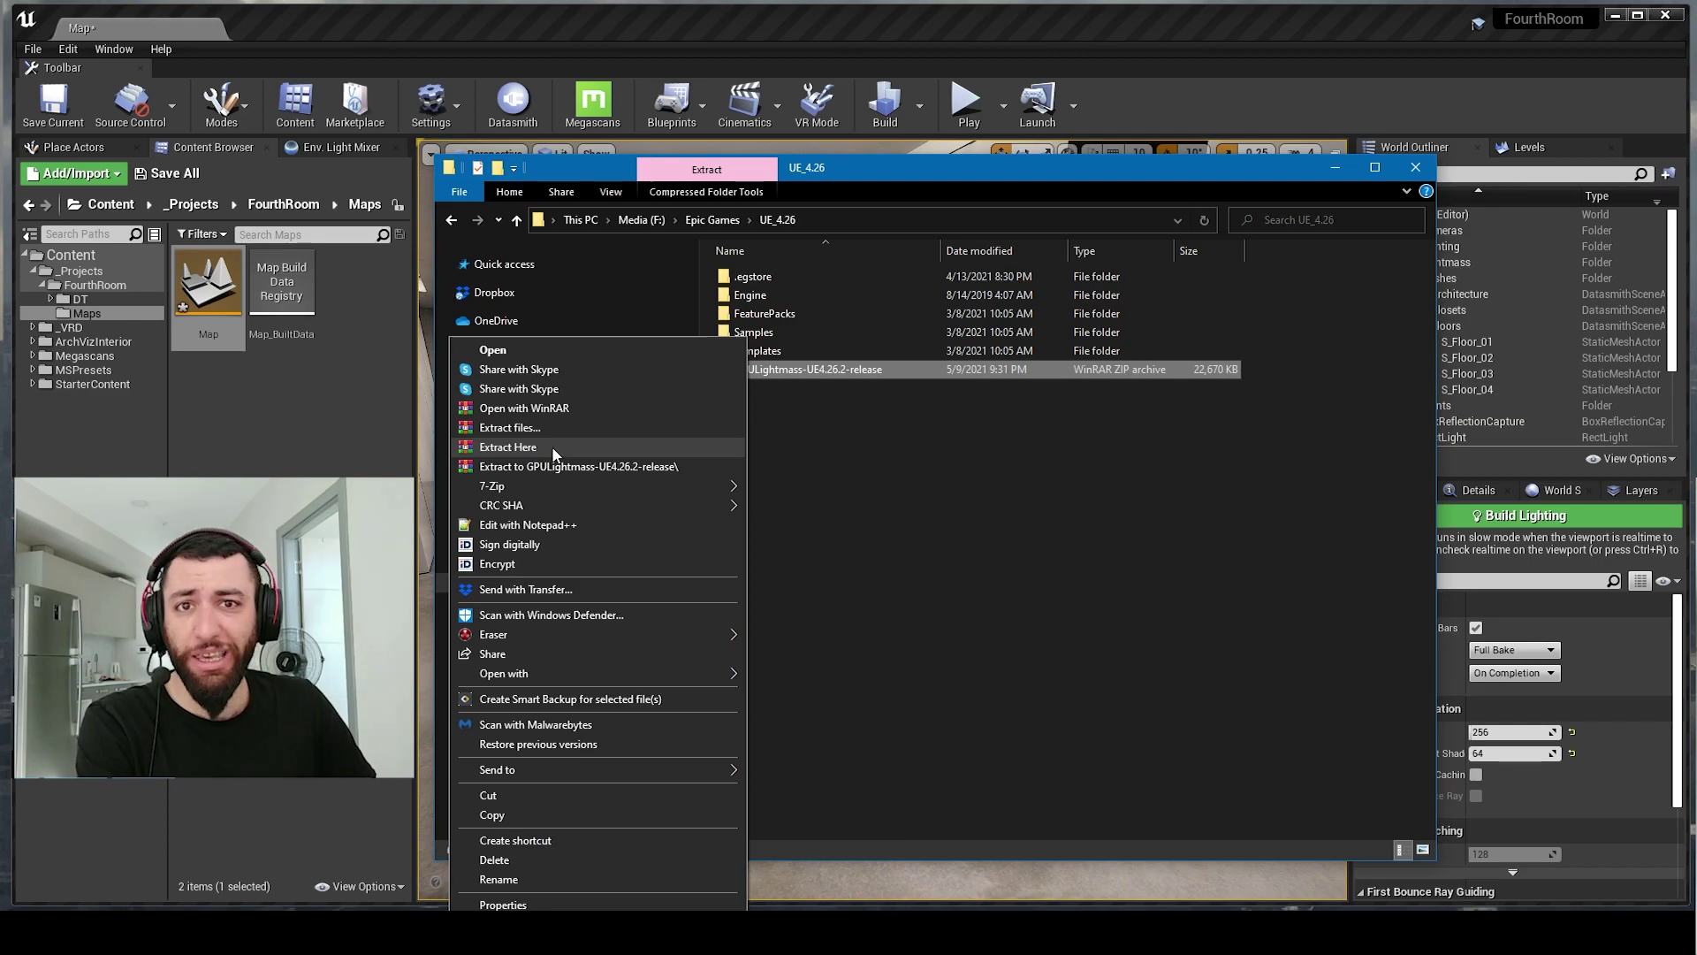
left_click(992, 477)
left_click(1336, 168)
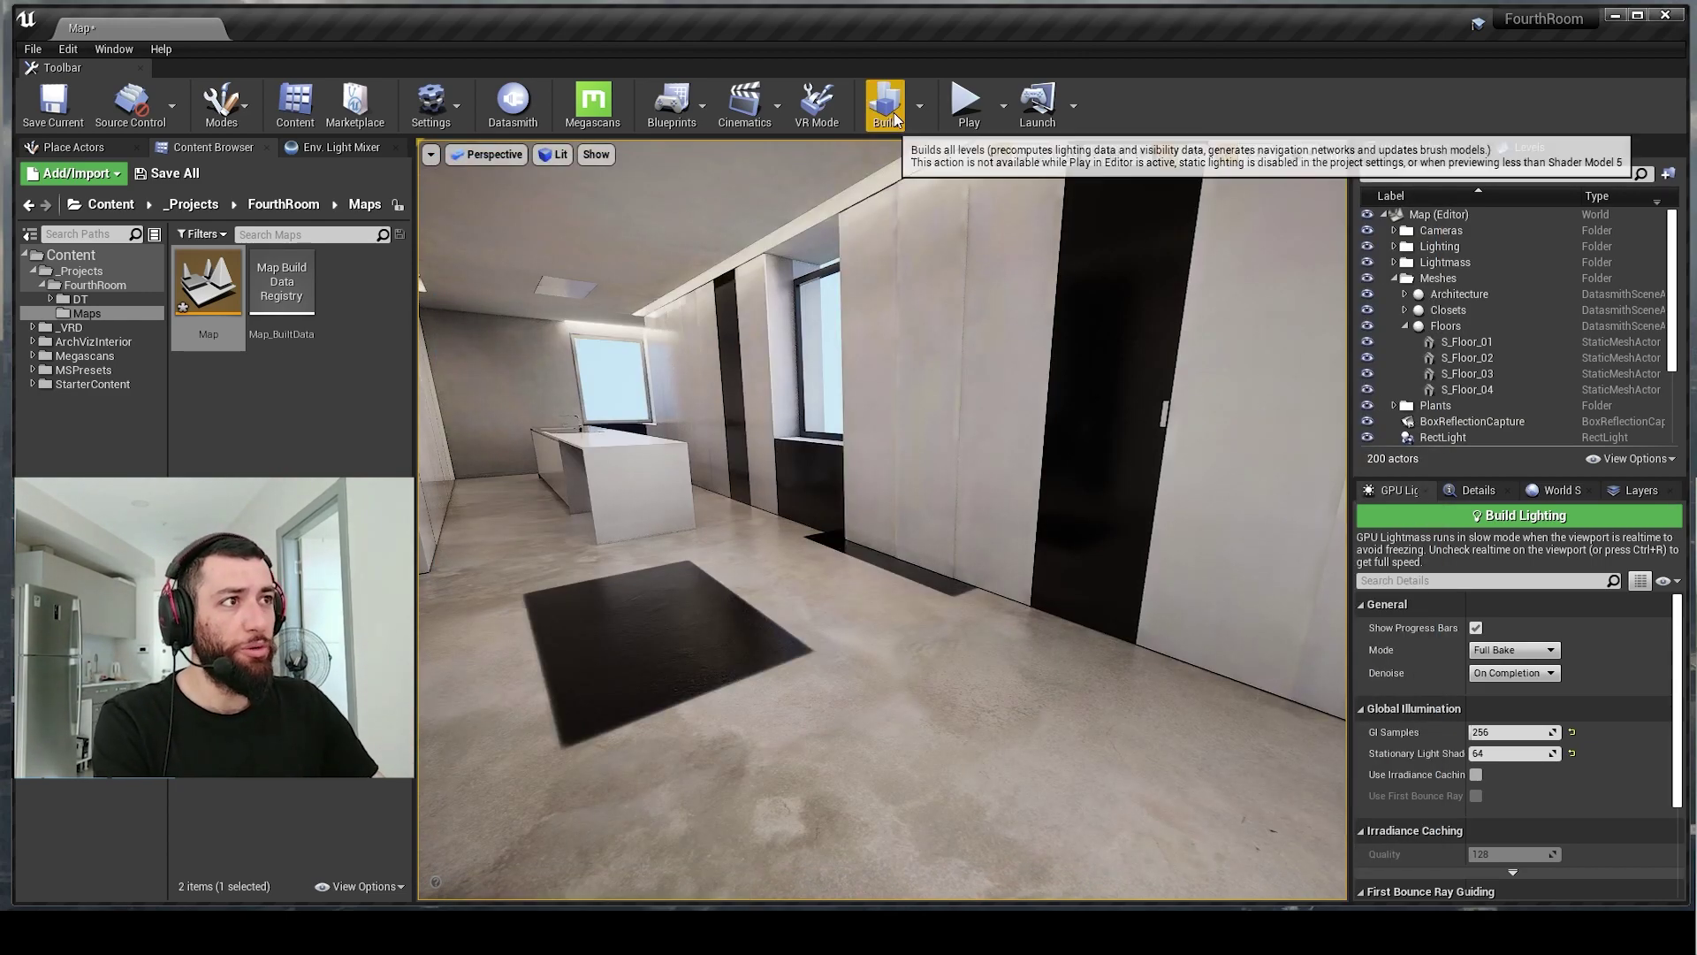
Step: Run Build Lighting Only from the Build dropdown
left_click(922, 110)
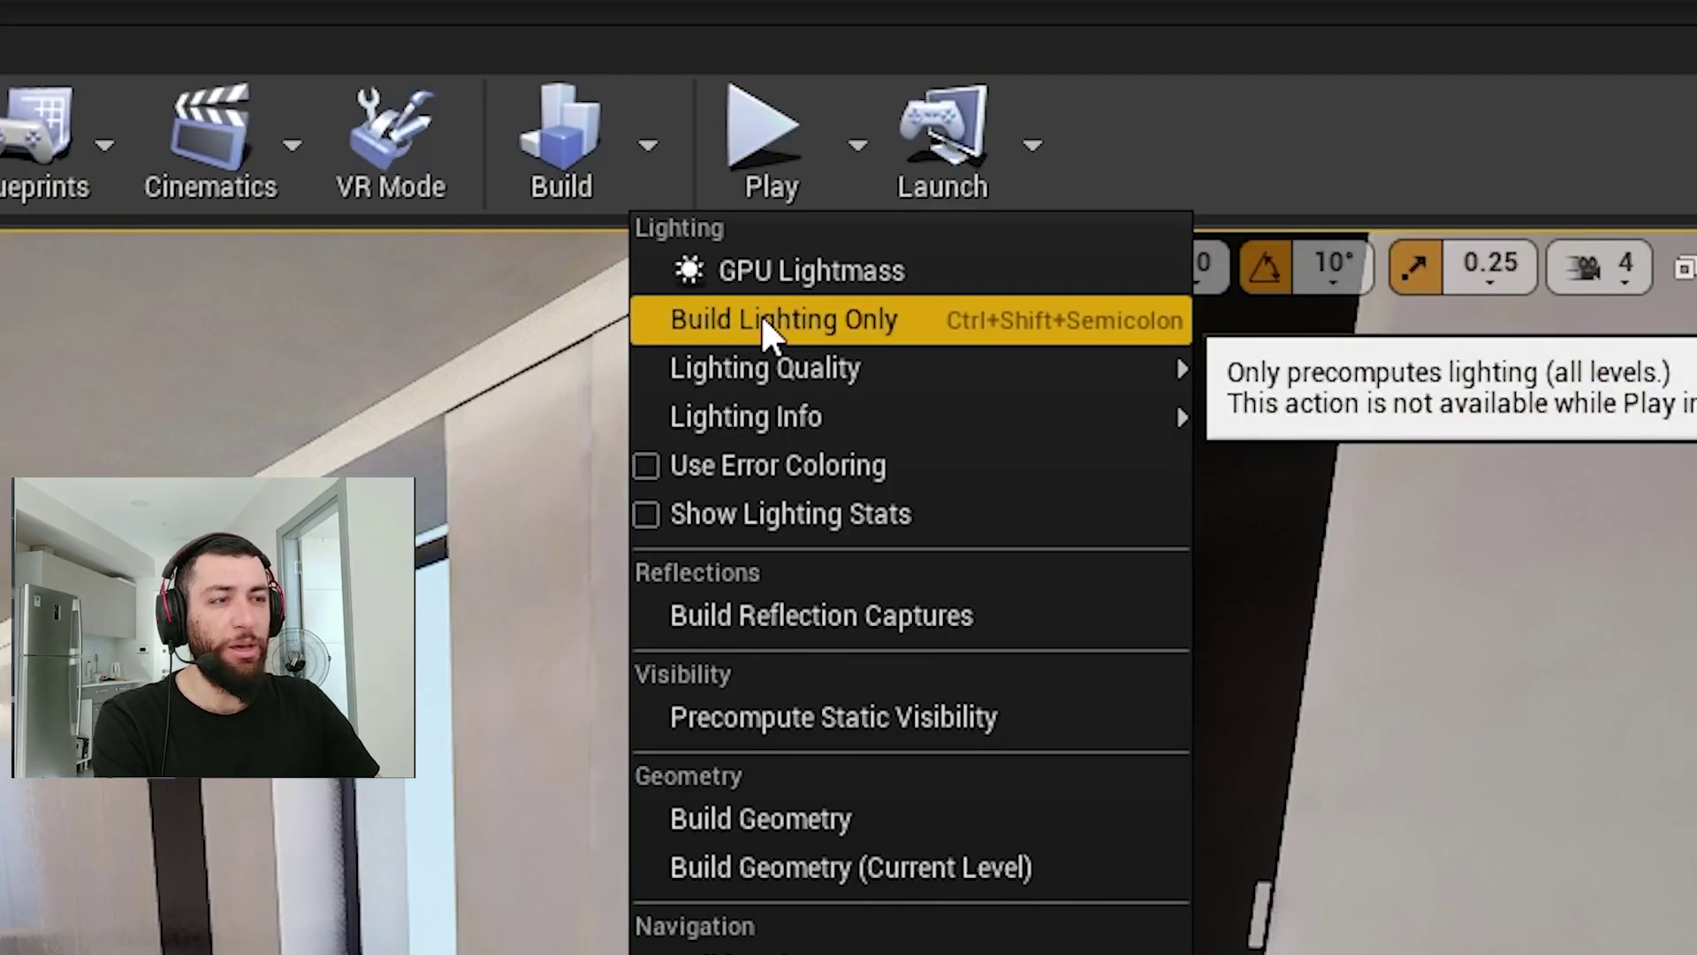
left_click(769, 321)
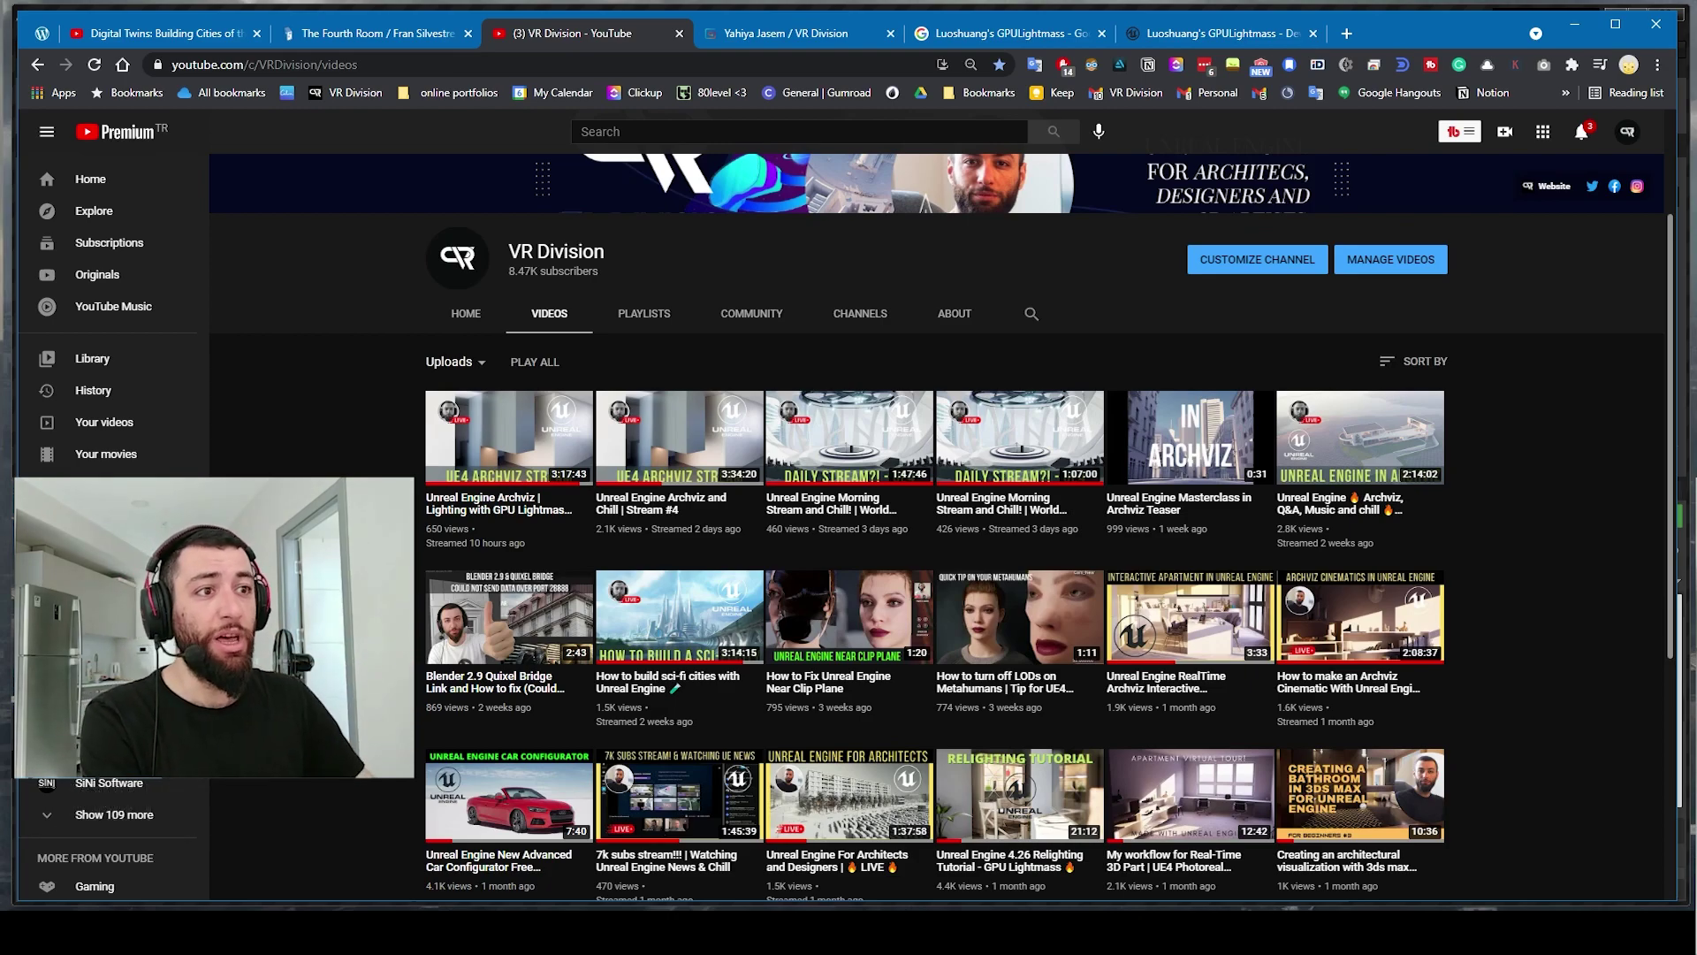
Step: Browse the VR Division Gumroad profile page
left_click(747, 36)
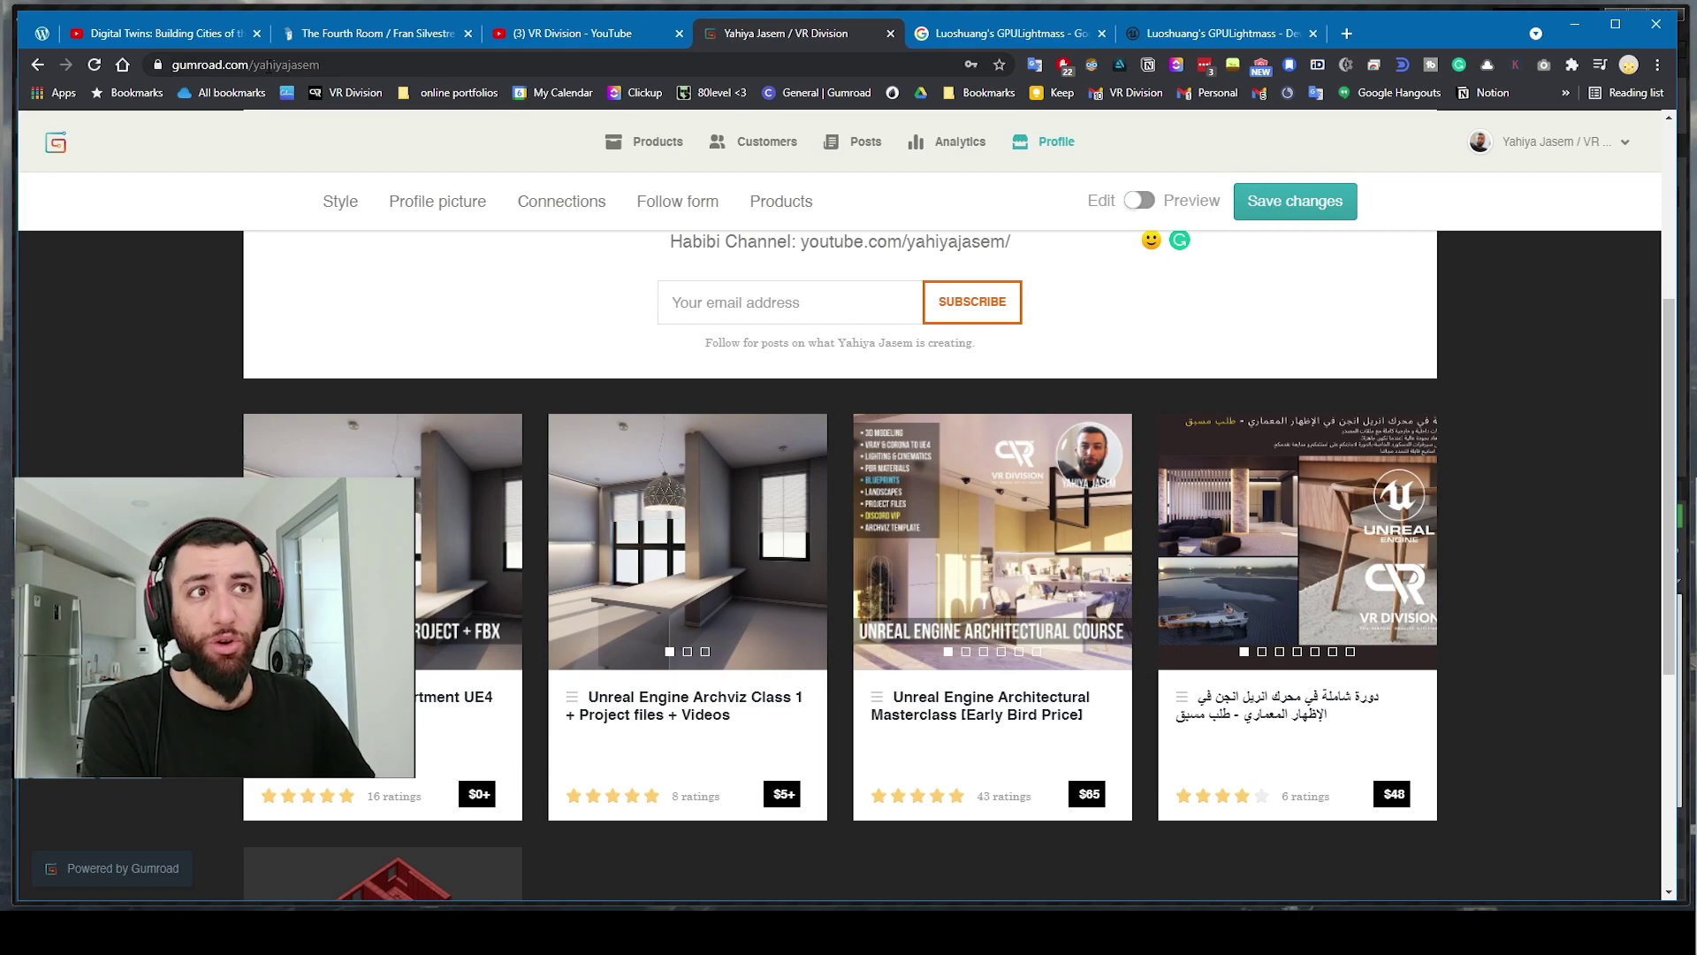
scroll(496, 194, "down", 5)
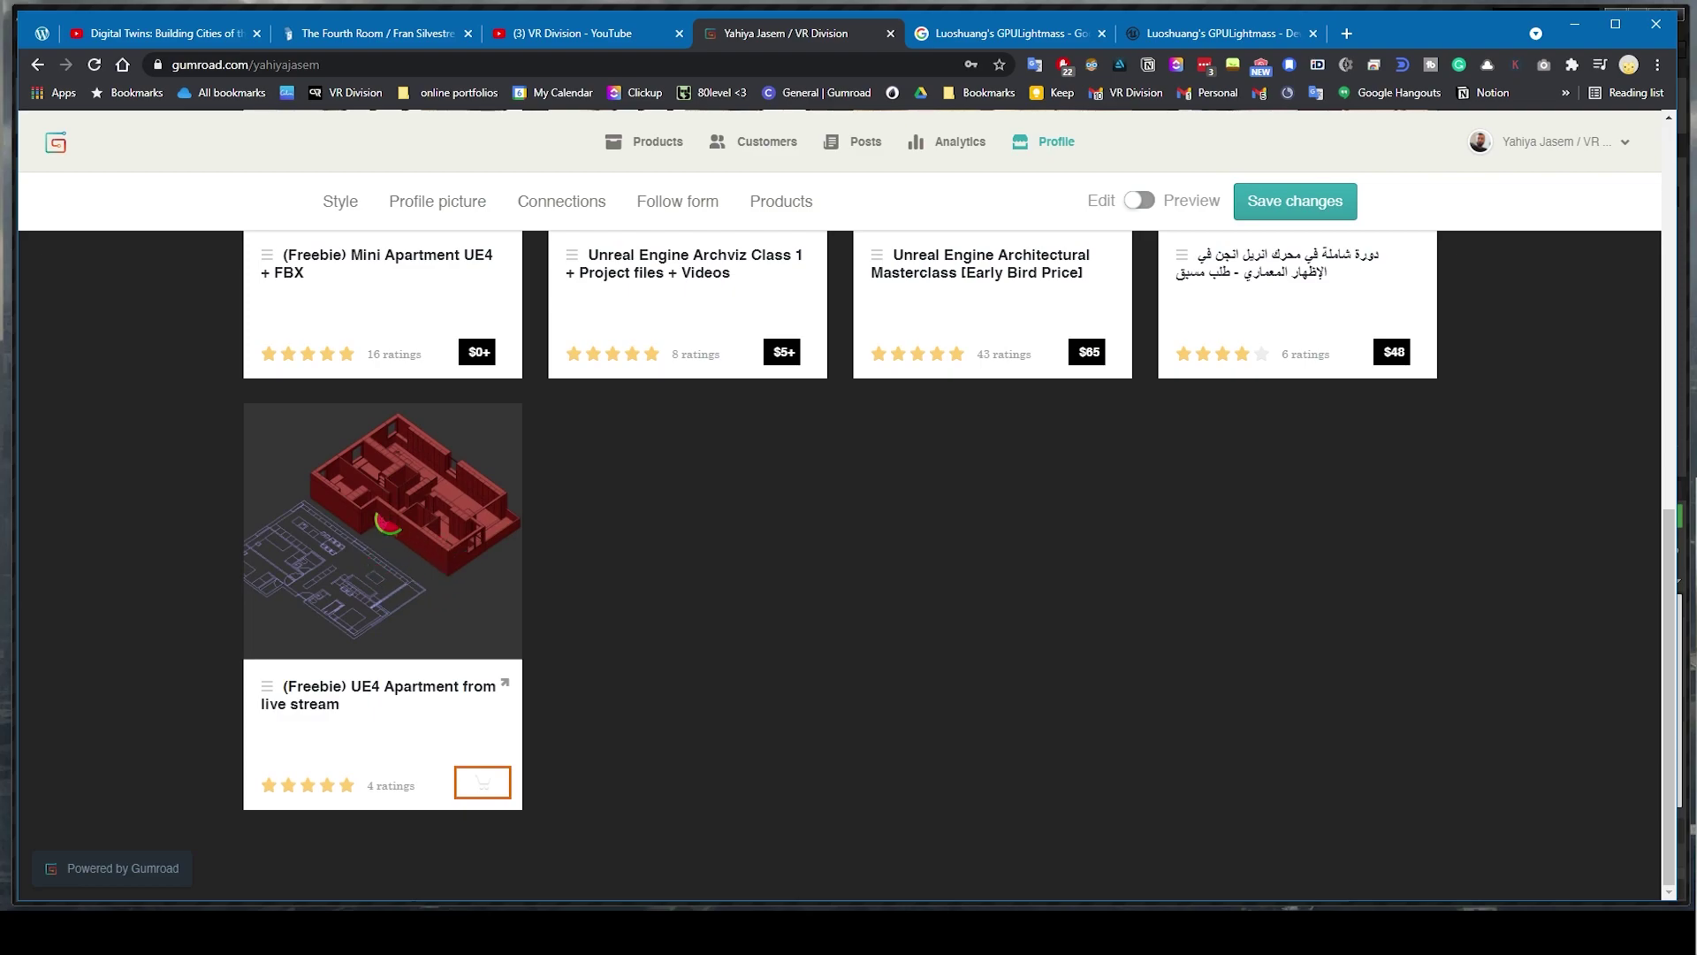
scroll(463, 522, "up", 1)
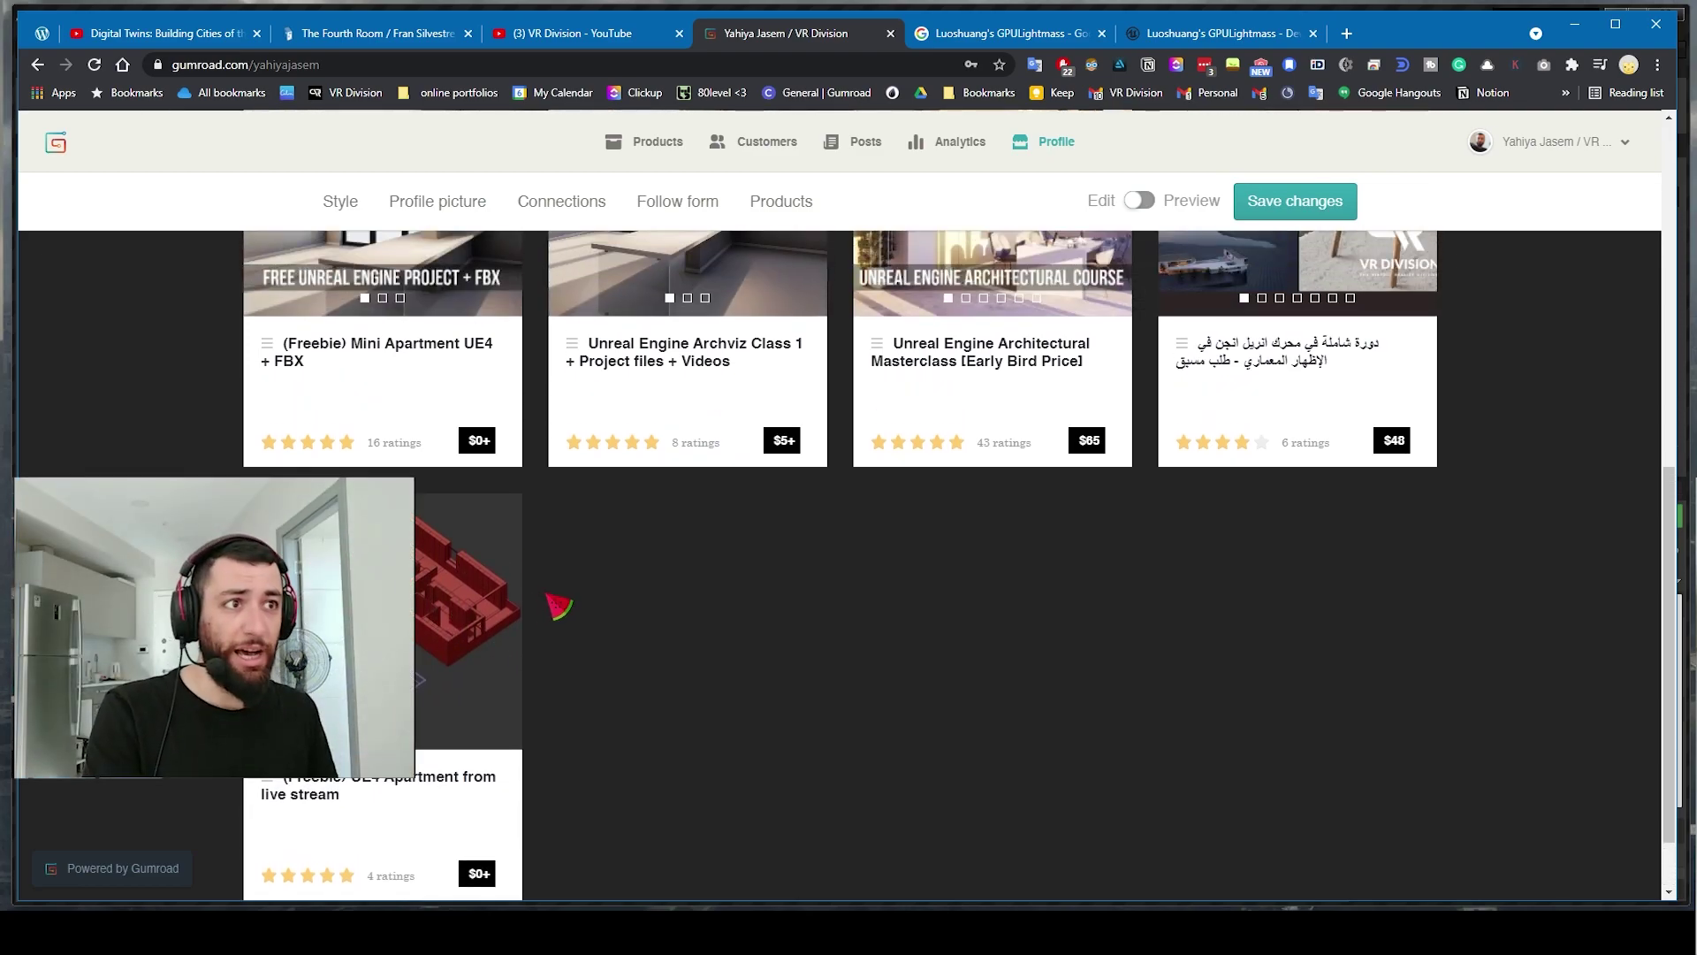
scroll(558, 606, "up", 3)
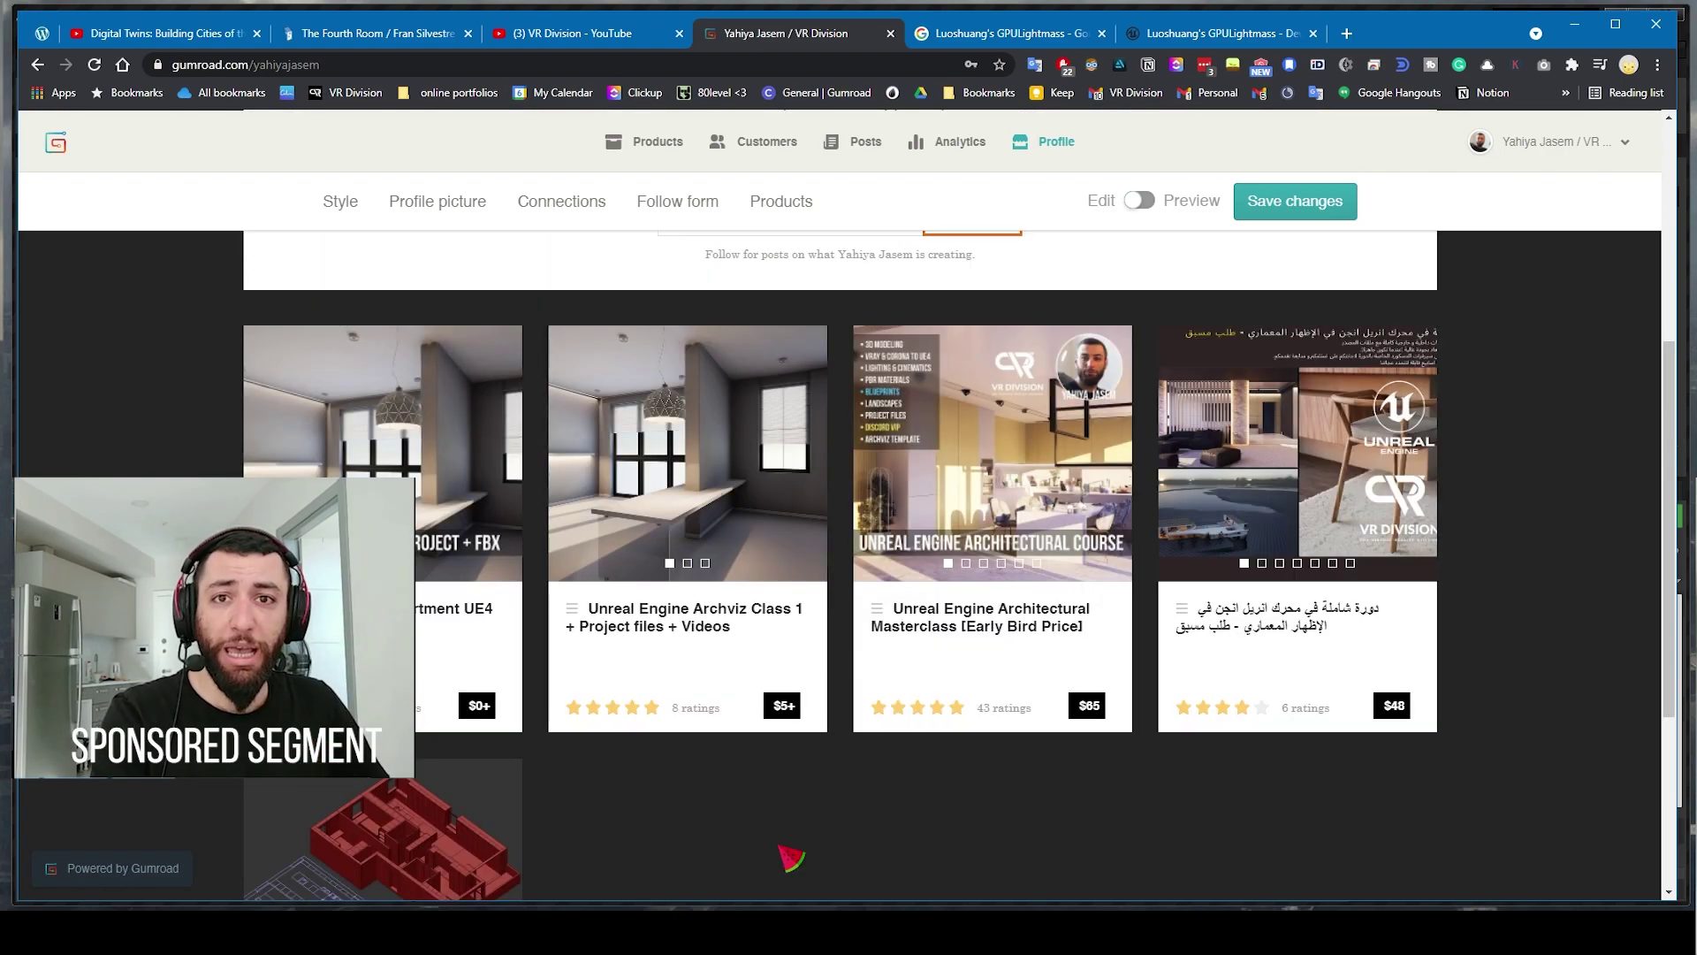
scroll(791, 858, "down", 1)
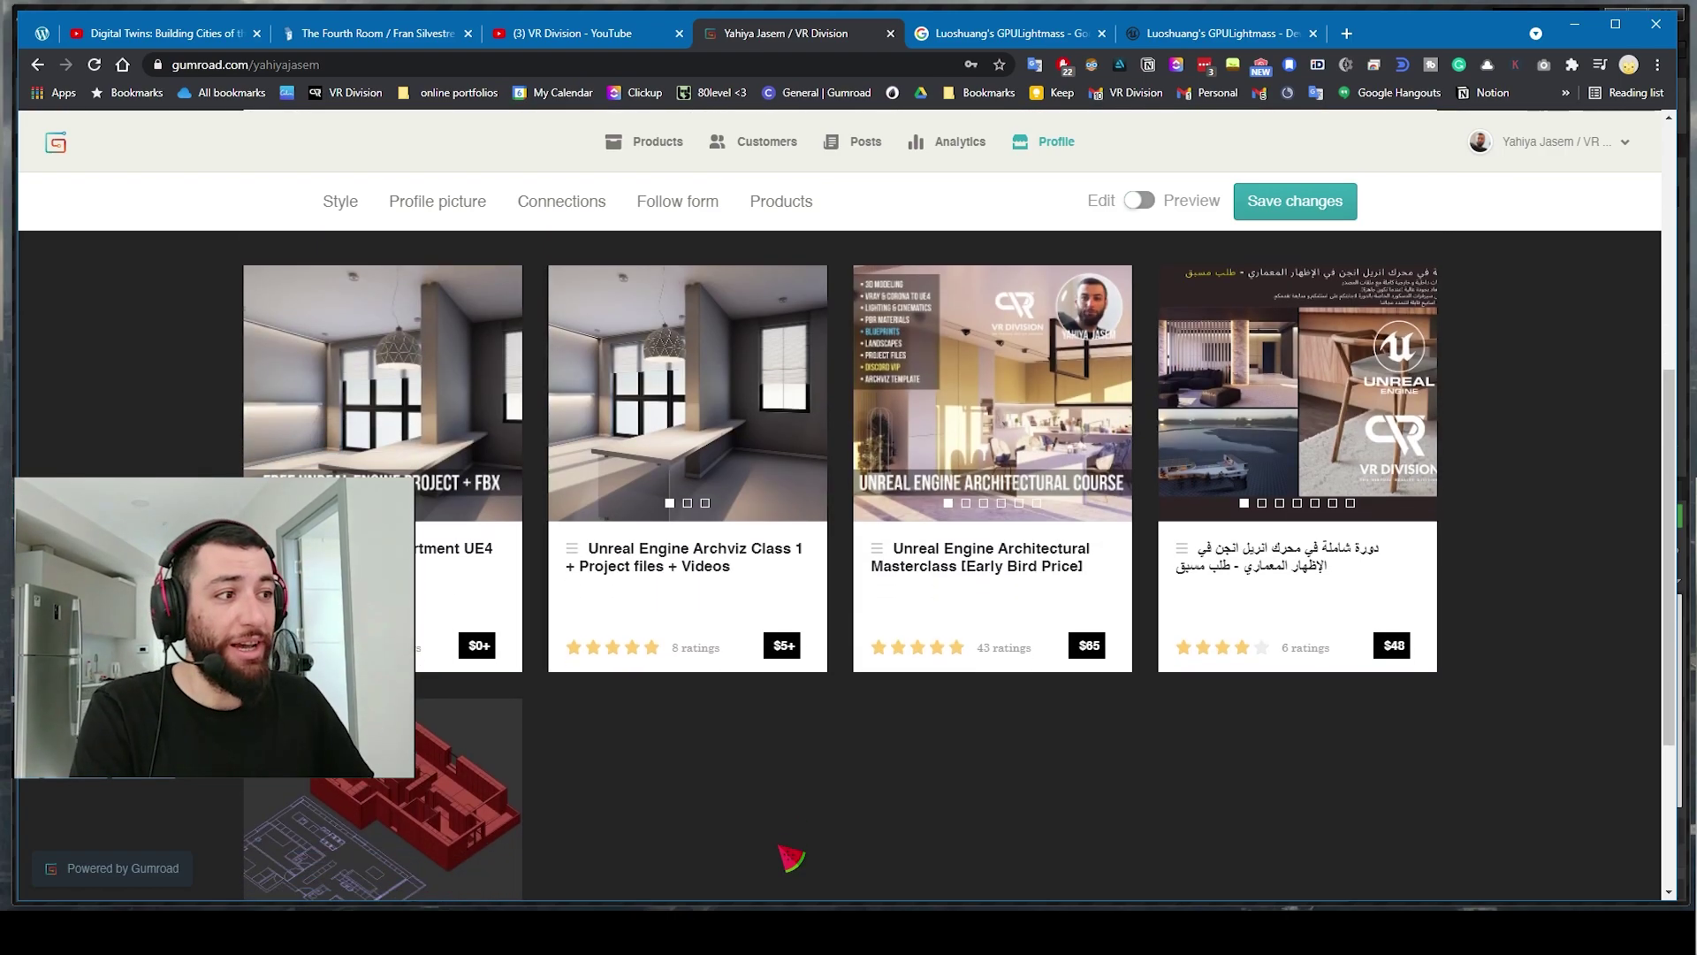
Step: Open the Unreal Engine Architectural Masterclass and scroll through its $85, $110 and $155 tiers
left_click(990, 382)
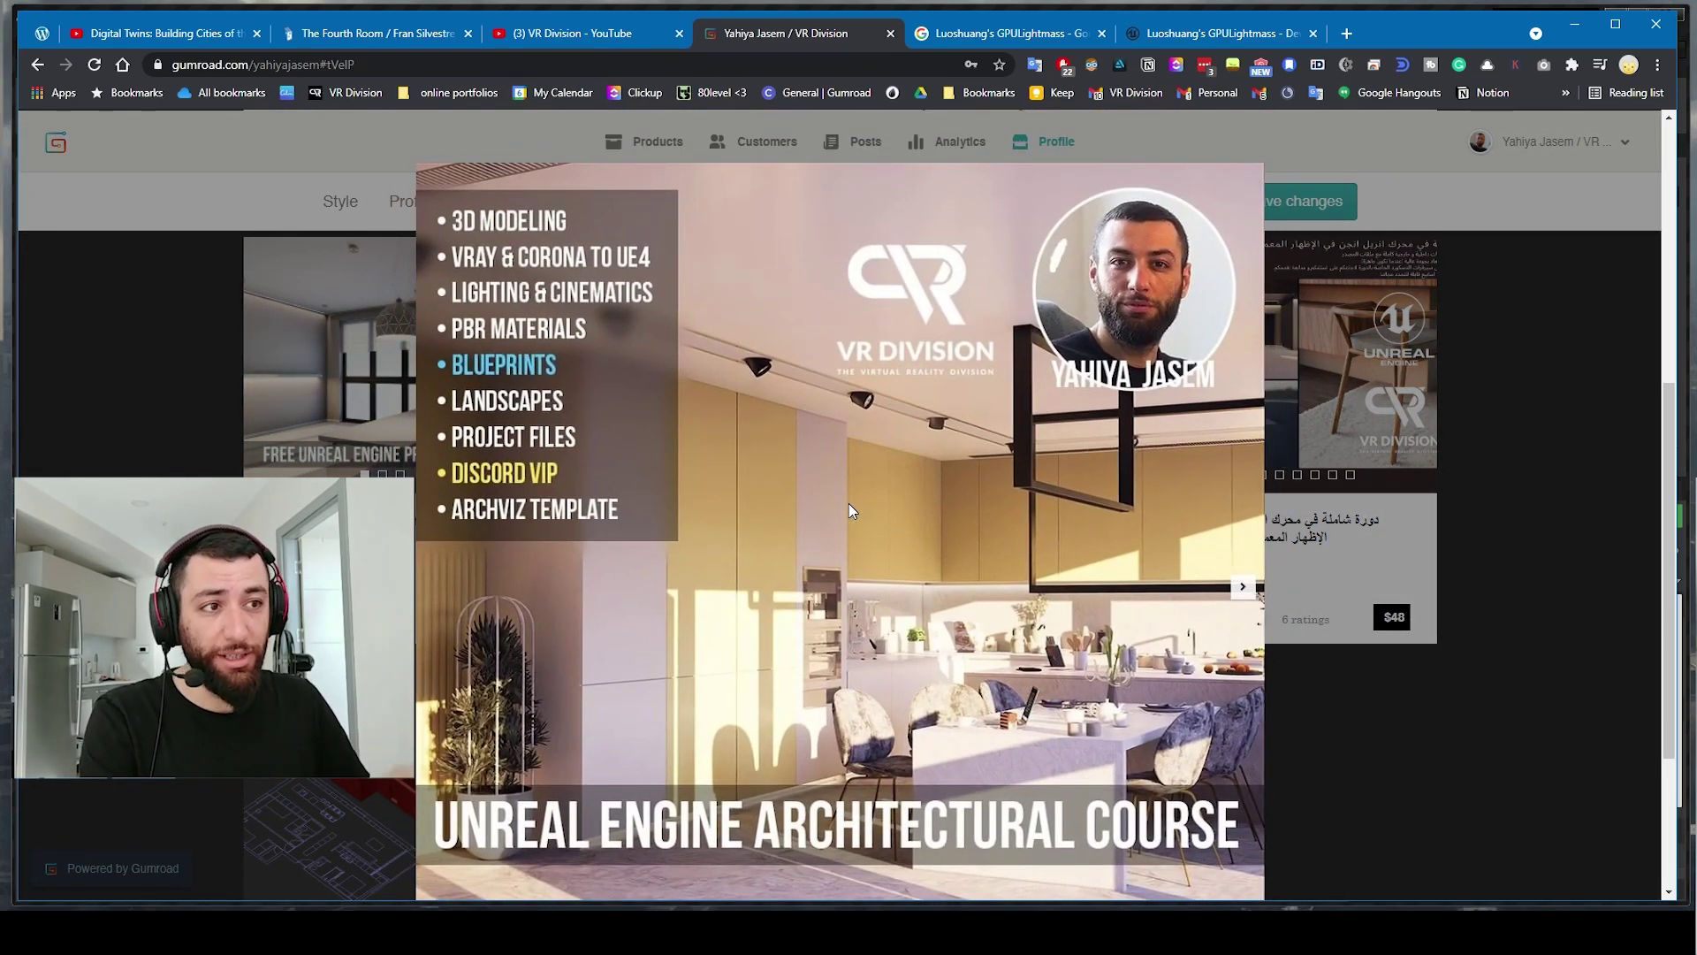
scroll(849, 502, "down", 7)
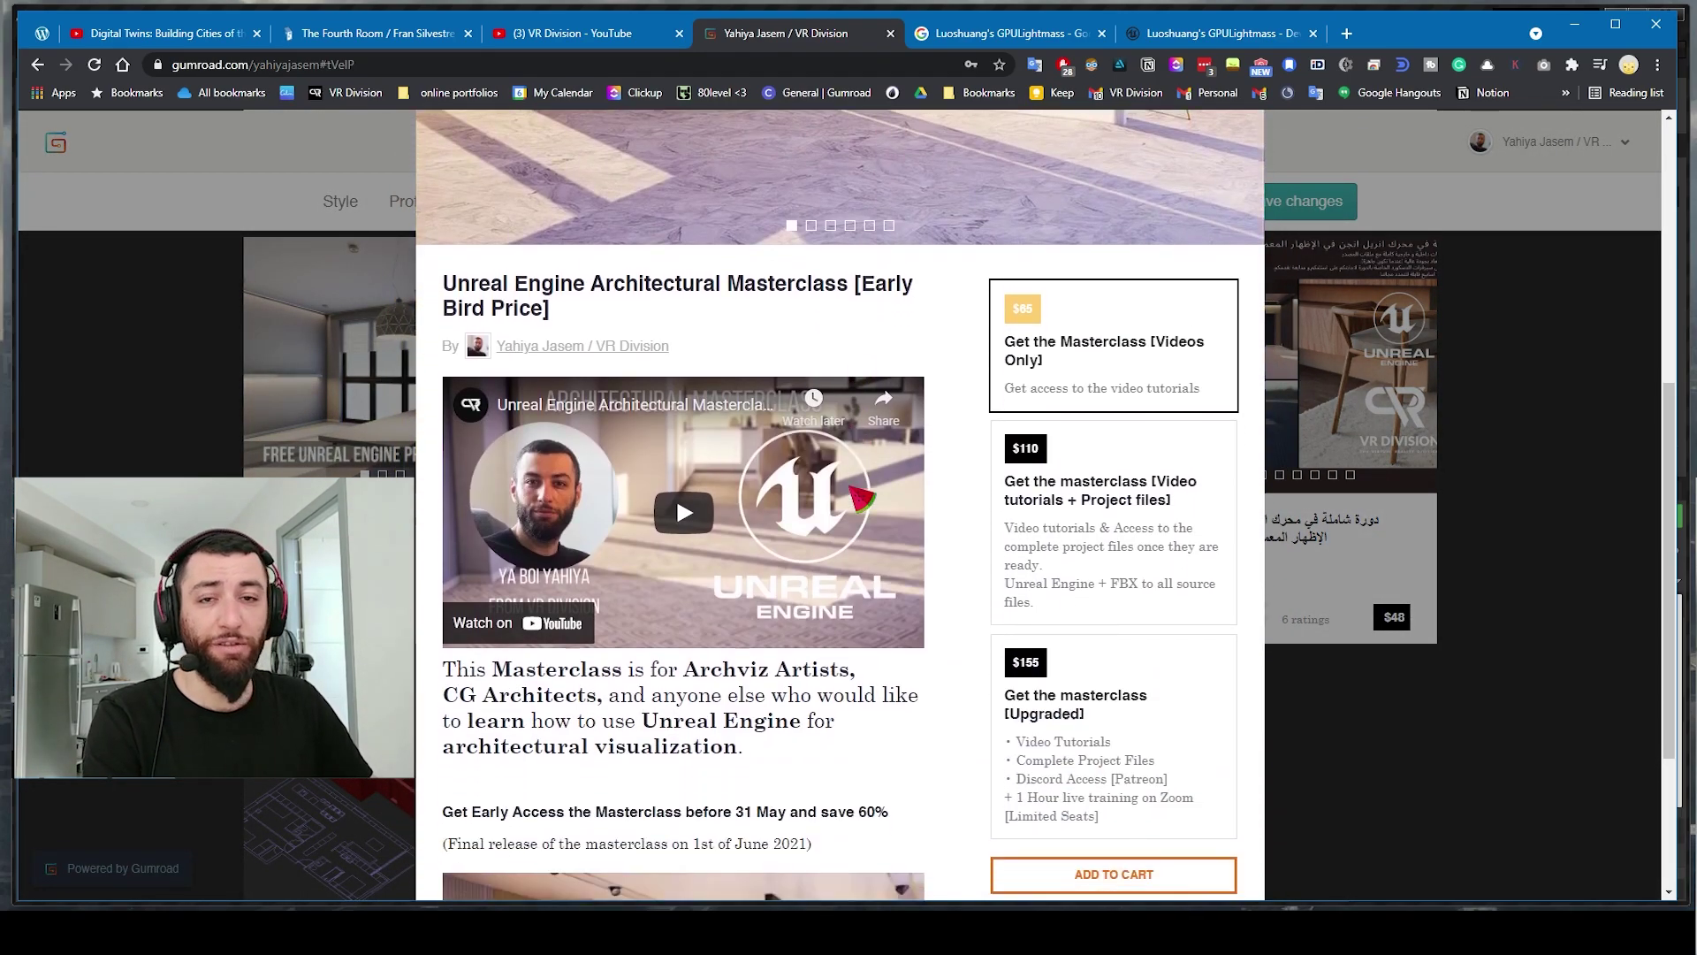
scroll(860, 498, "down", 2)
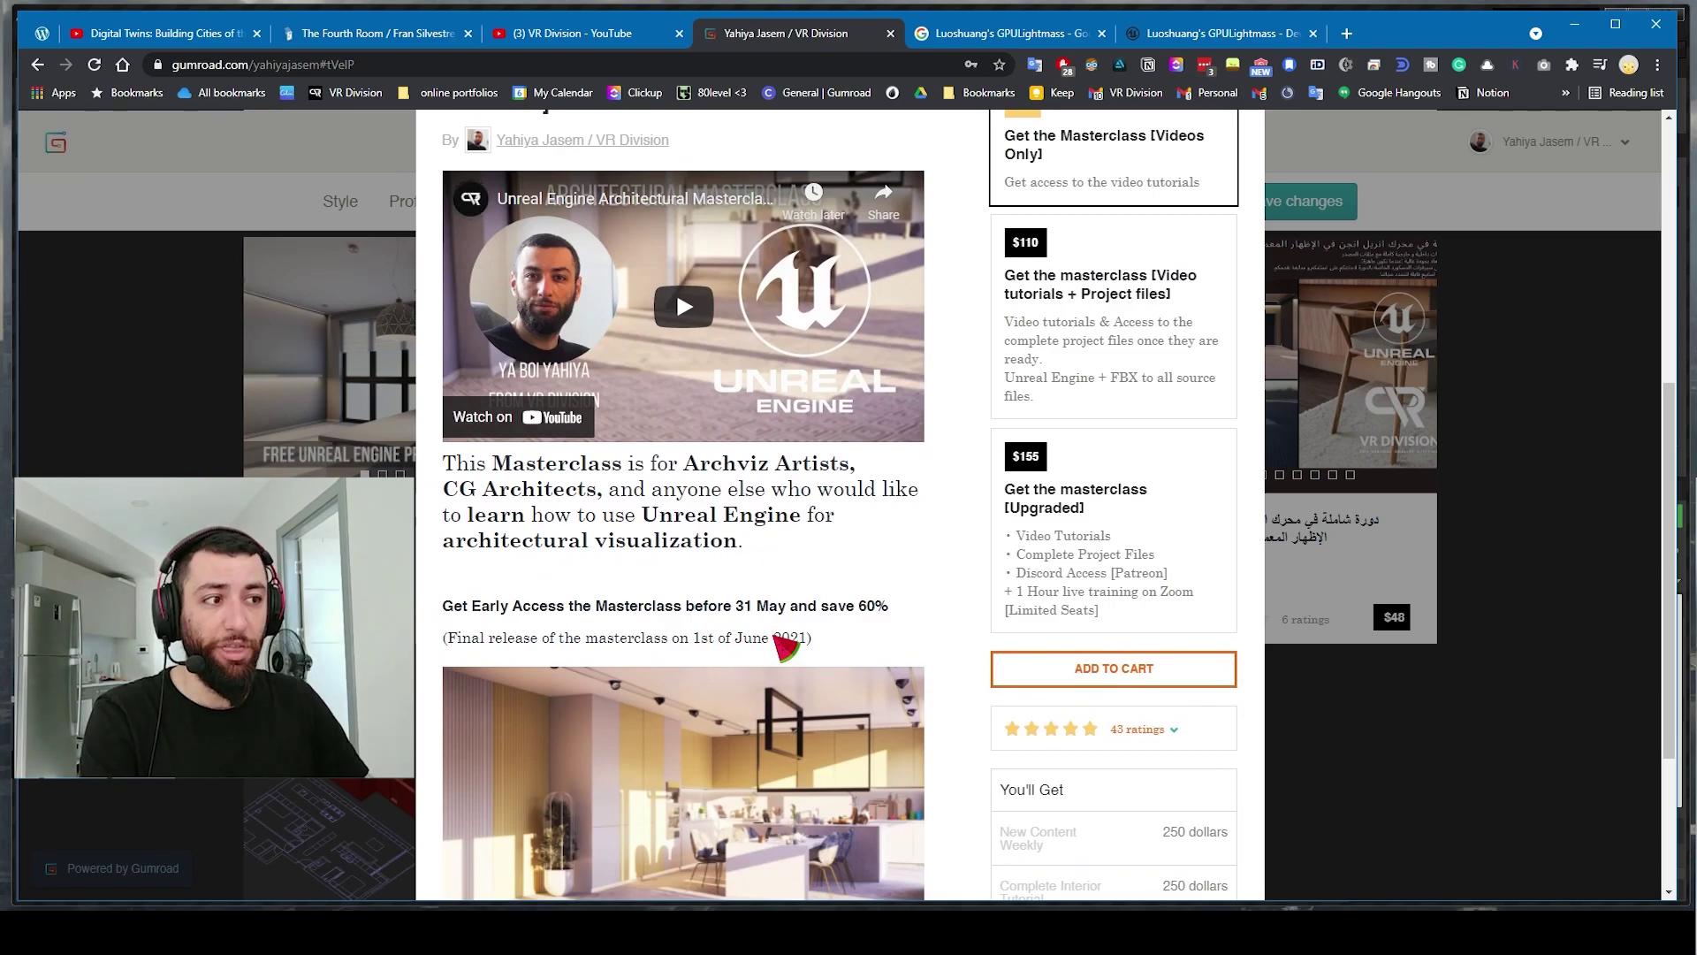
scroll(795, 672, "up", 2)
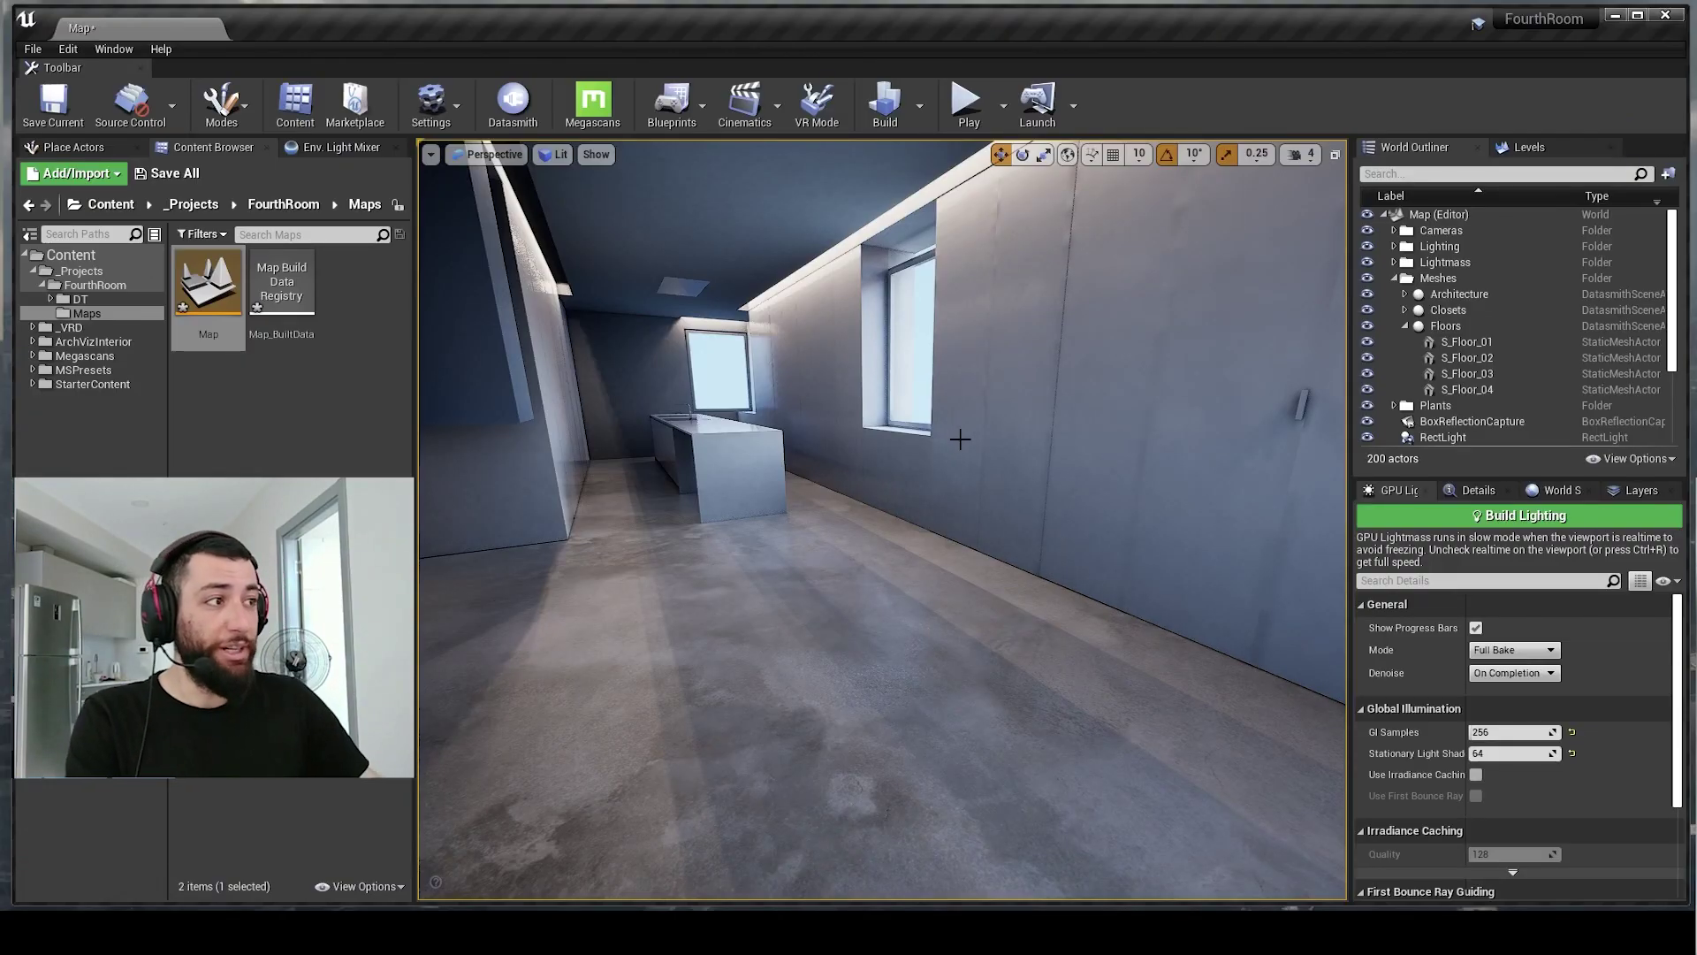
Step: Fly the camera down the corridor to face the counter, then save the level
right_click_drag(960, 438, 695, 590)
mouse_move(838, 614)
right_mouse_down()
mouse_move(760, 617)
mouse_move(816, 619)
right_mouse_up()
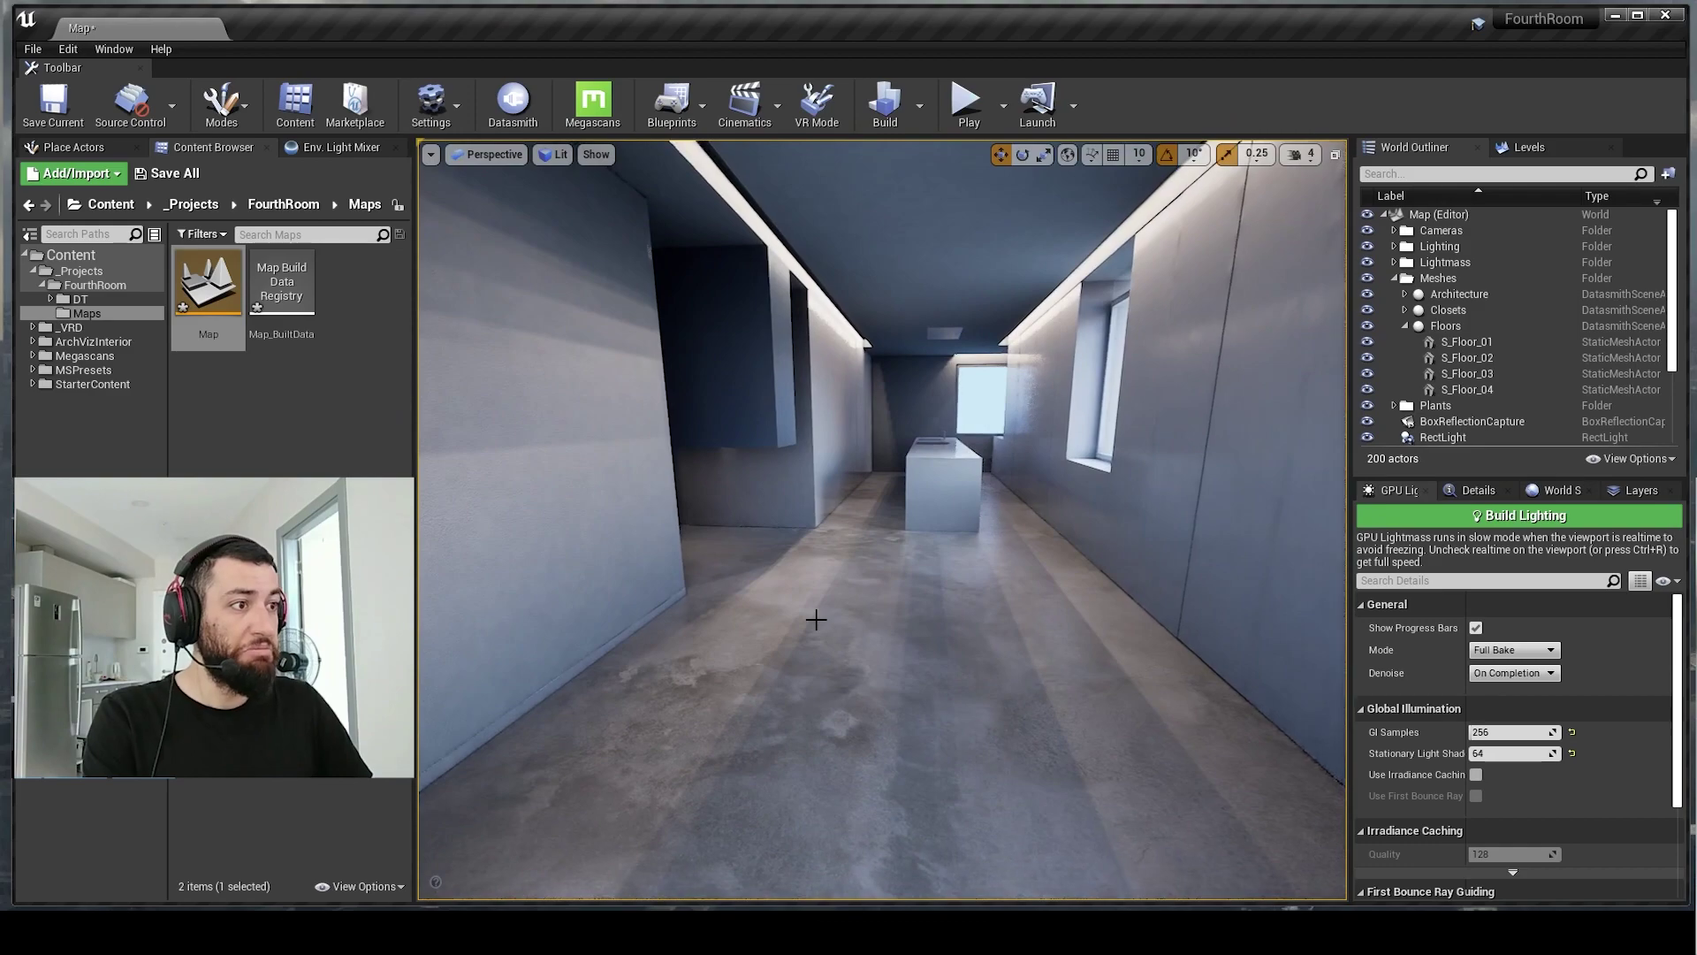
key("ctrl+s")
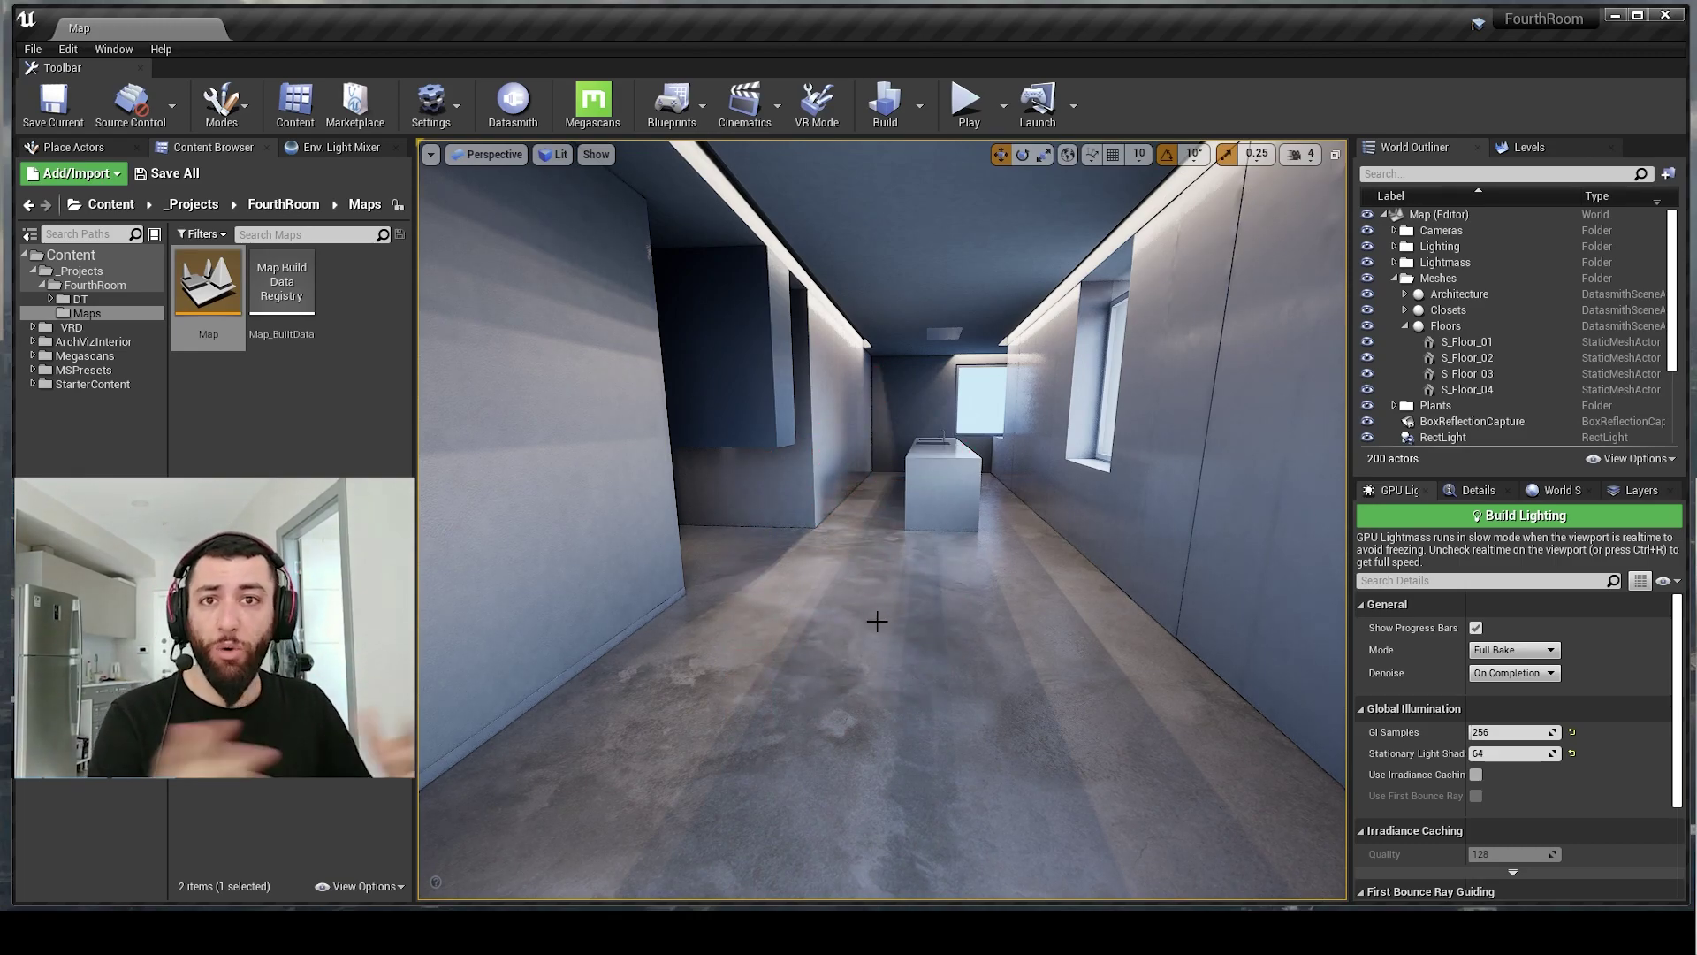
Step: Navigate to UE_4.26\Engine\Config in File Explorer and select BaseLightmass
key("alt+Tab")
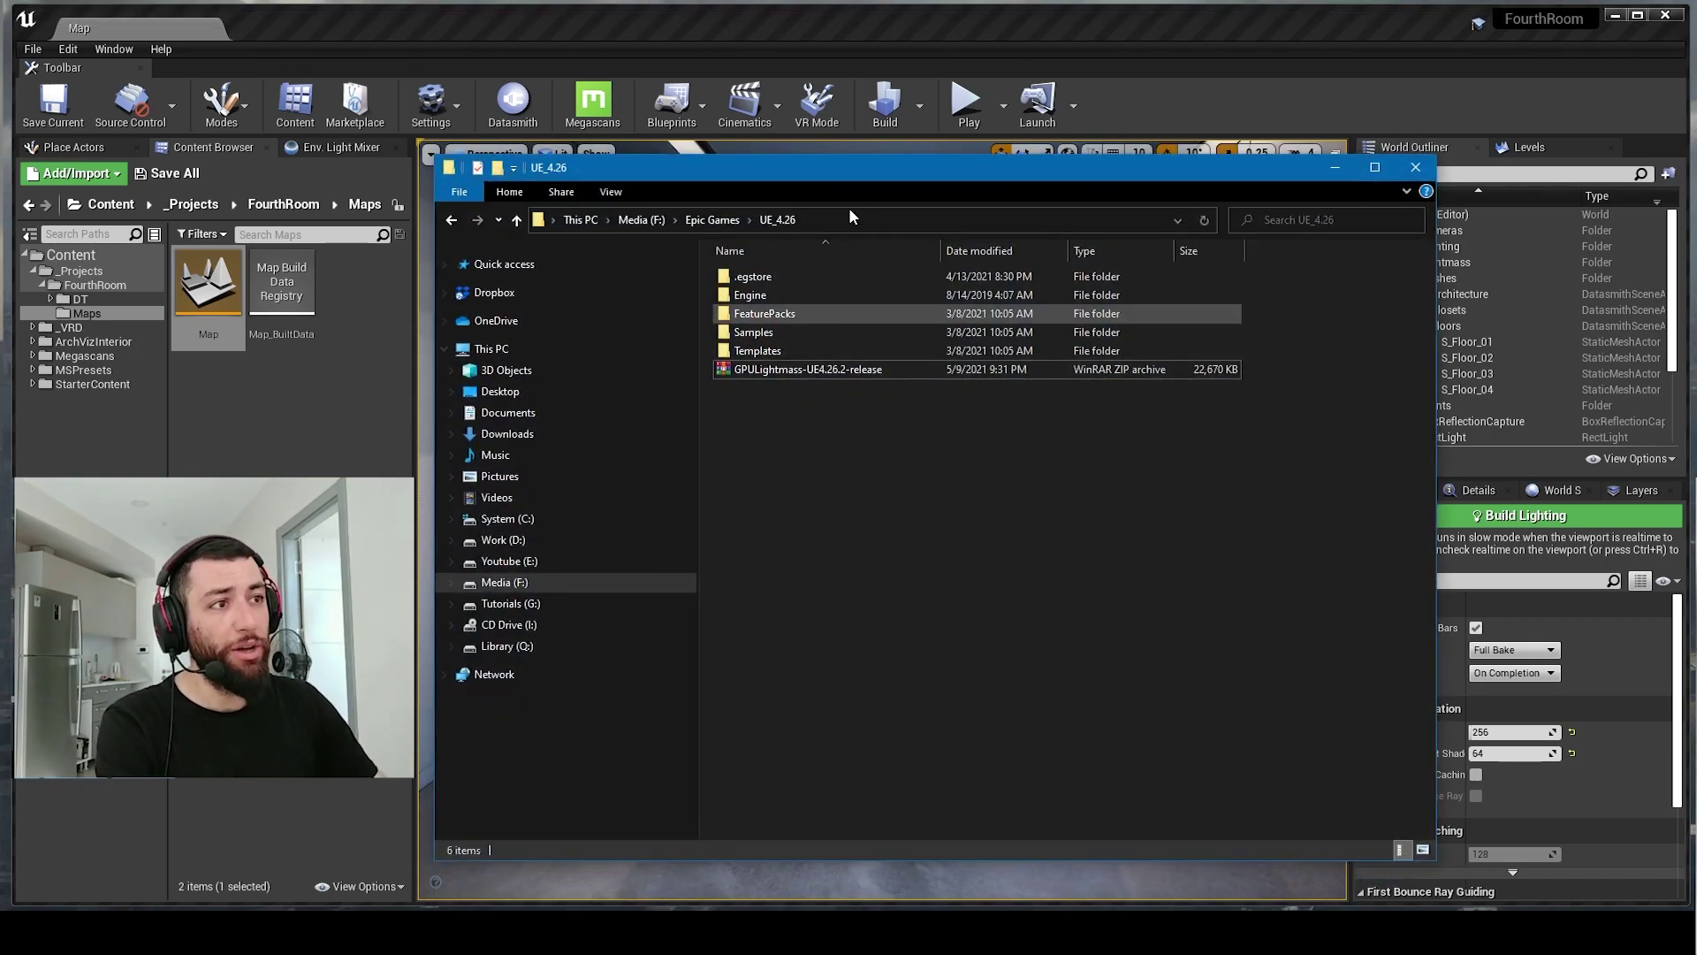
double_click(796, 295)
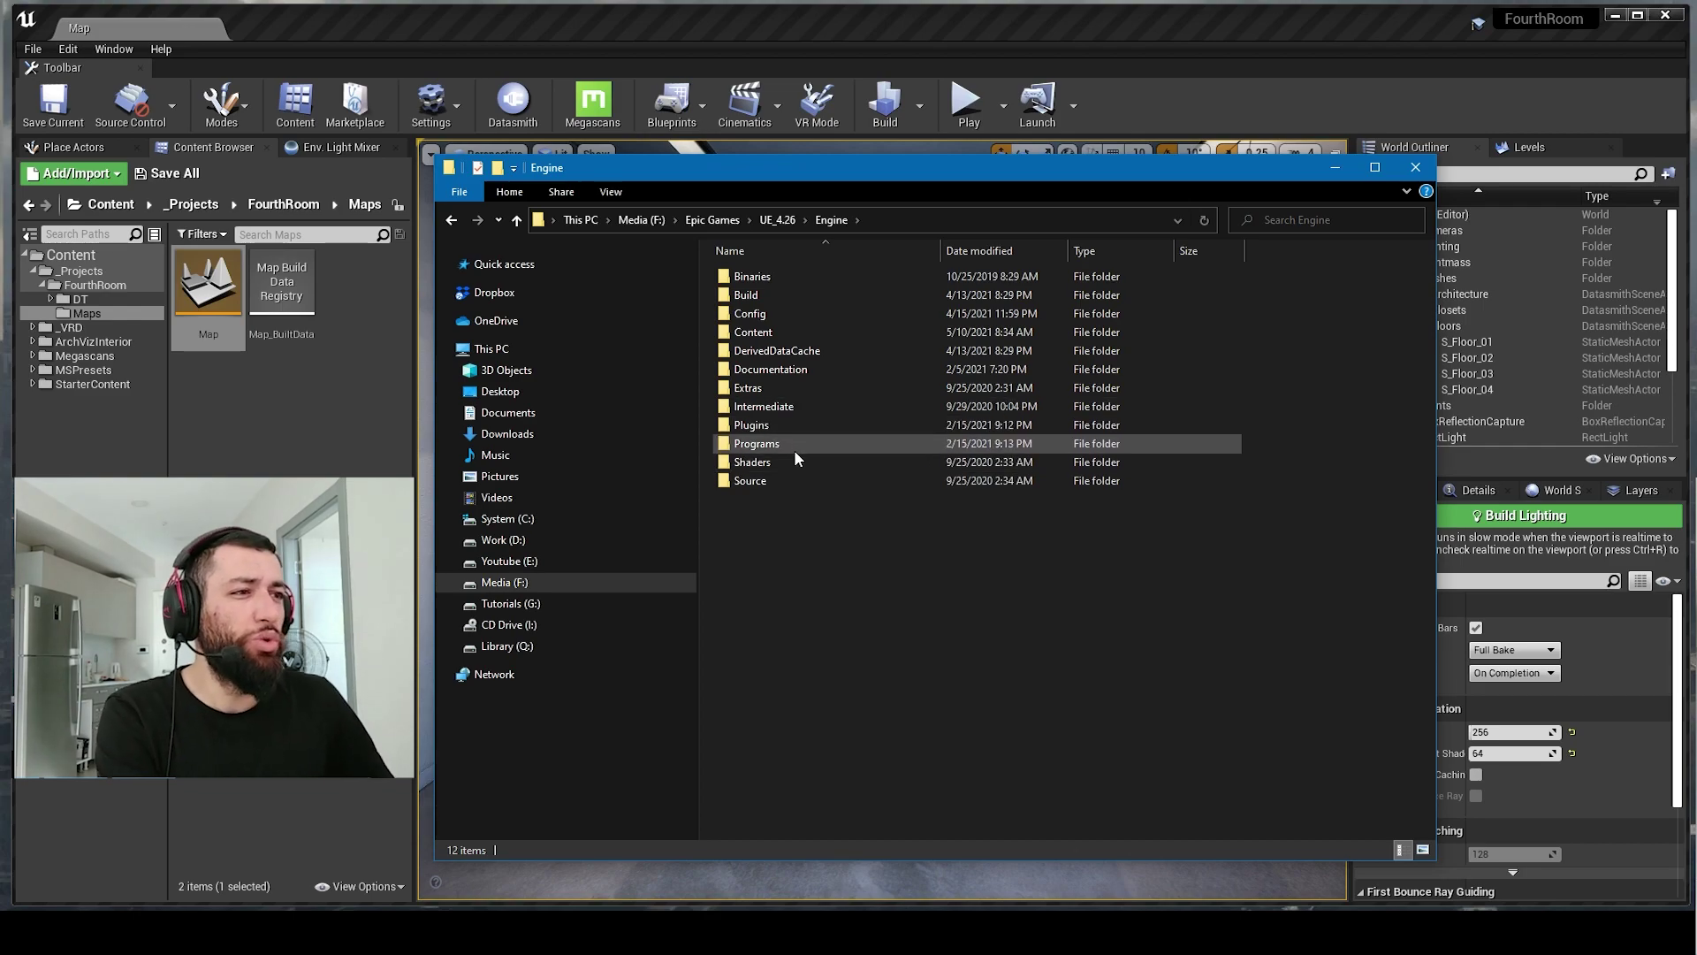
double_click(765, 313)
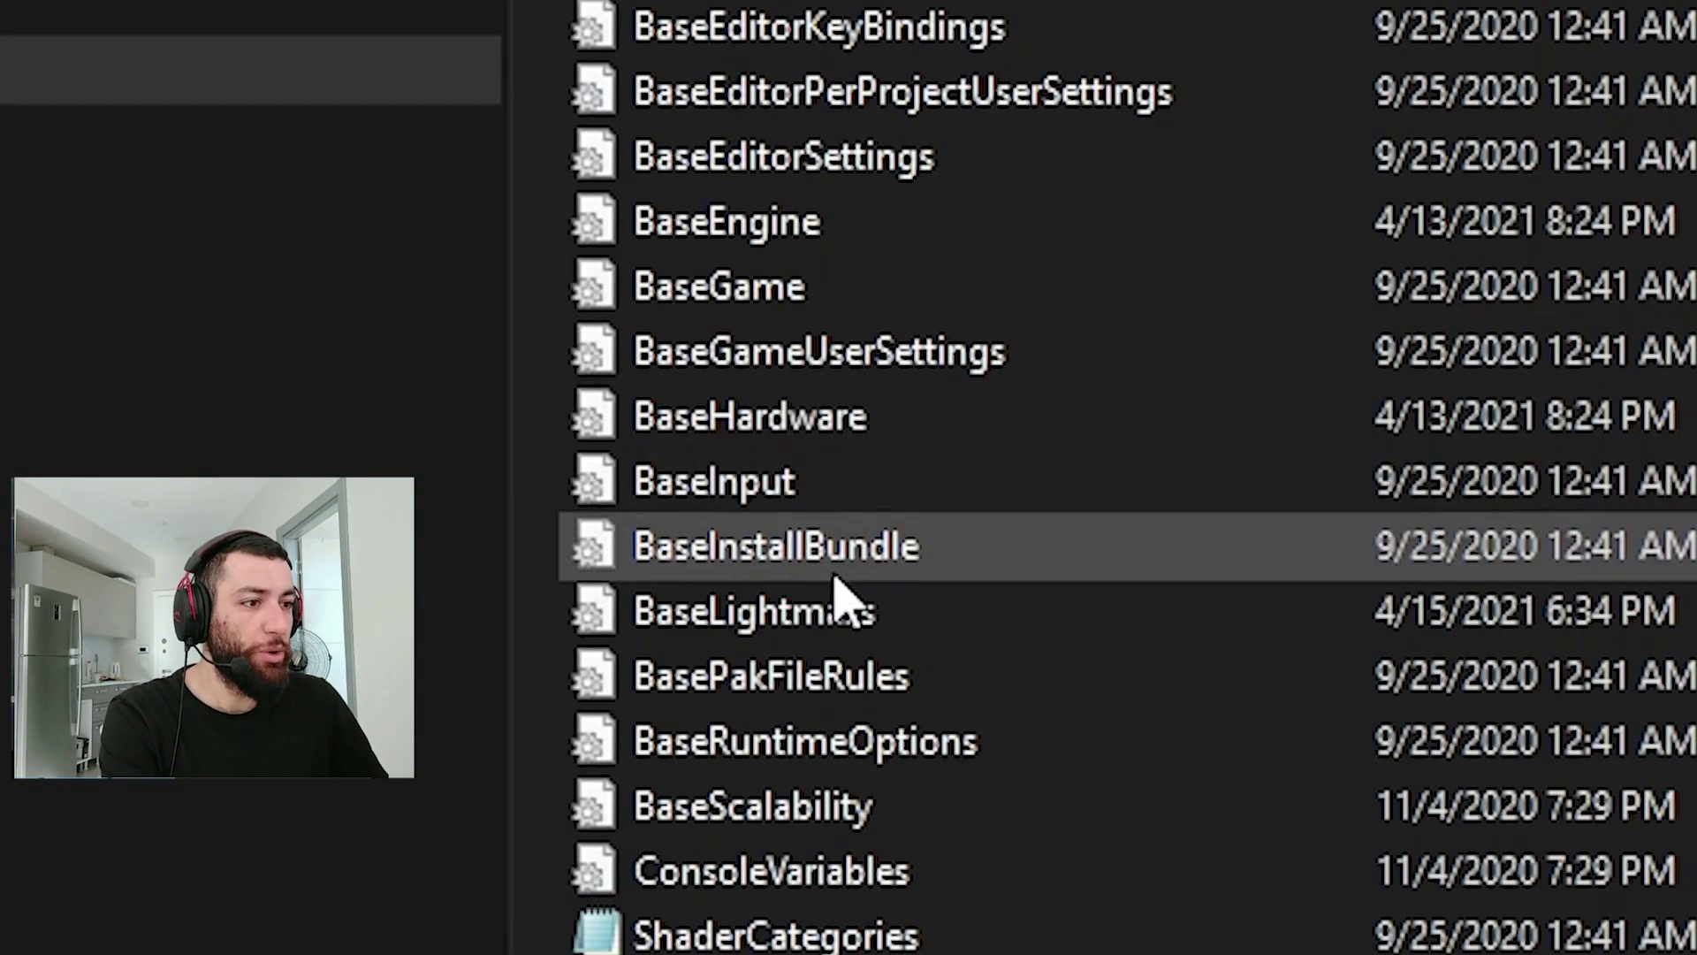
left_click(759, 738)
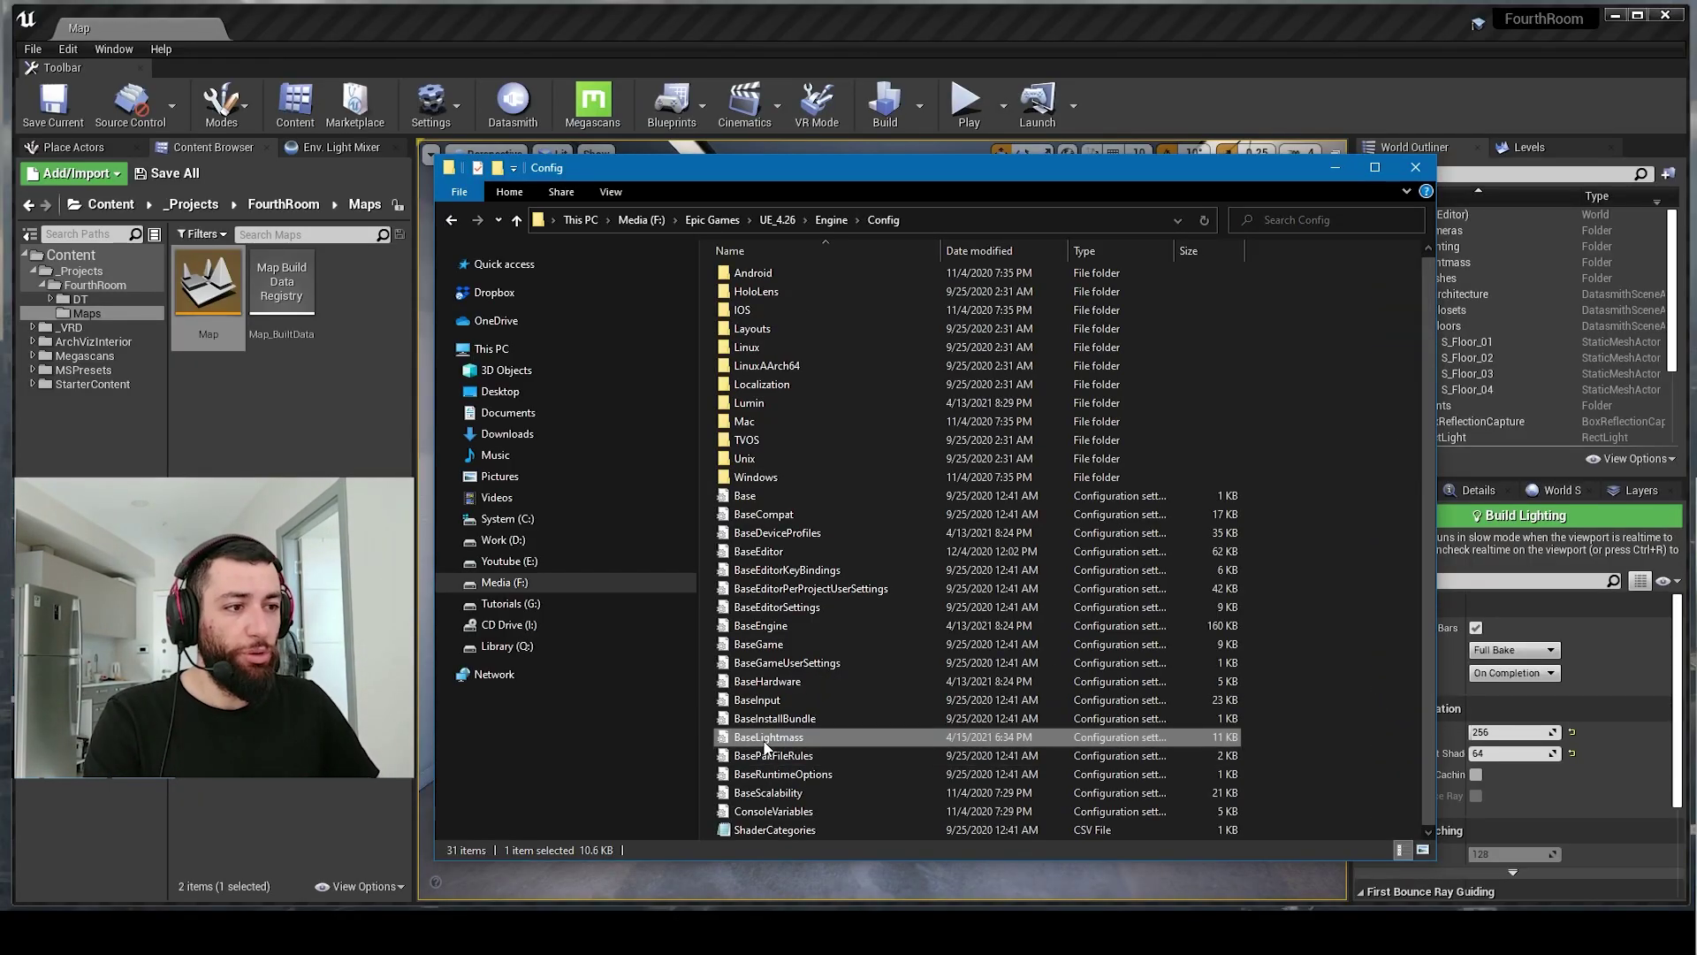
Step: Open BaseLightmass in Notepad and scroll to the GPULightmass settings
double_click(766, 742)
scroll(1240, 173, "down", 3, "ctrl")
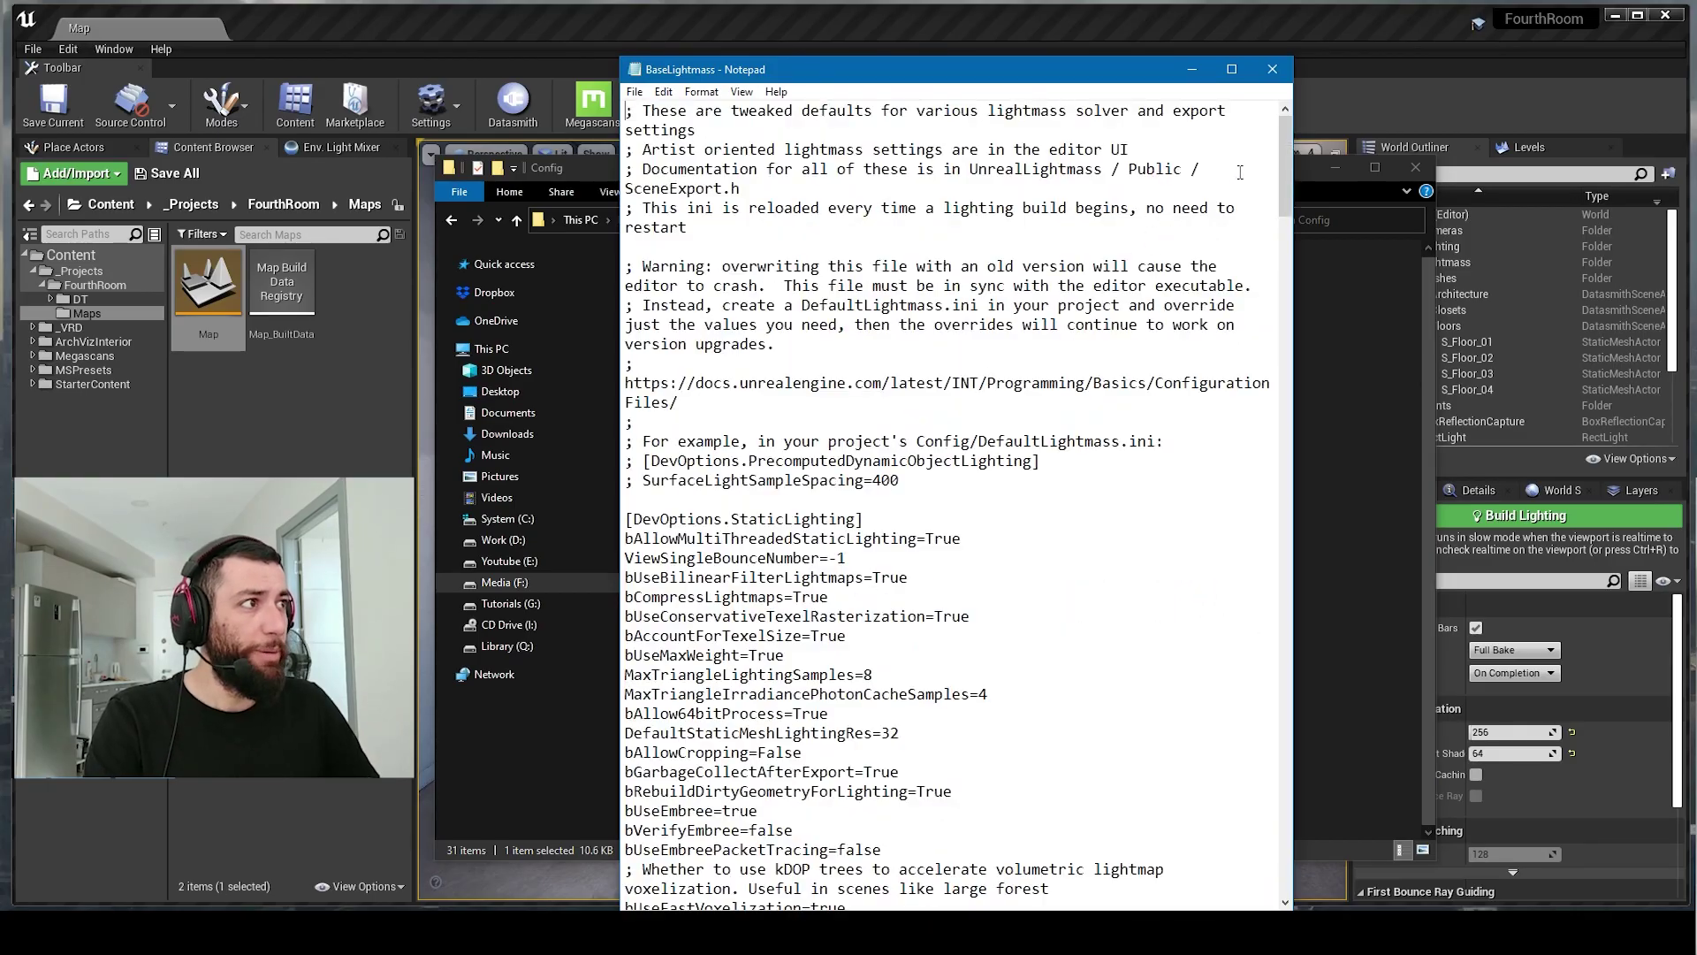
scroll(1080, 253, "down", 6, "ctrl")
scroll(1034, 276, "up", 9, "ctrl")
scroll(1028, 288, "down", 3, "ctrl")
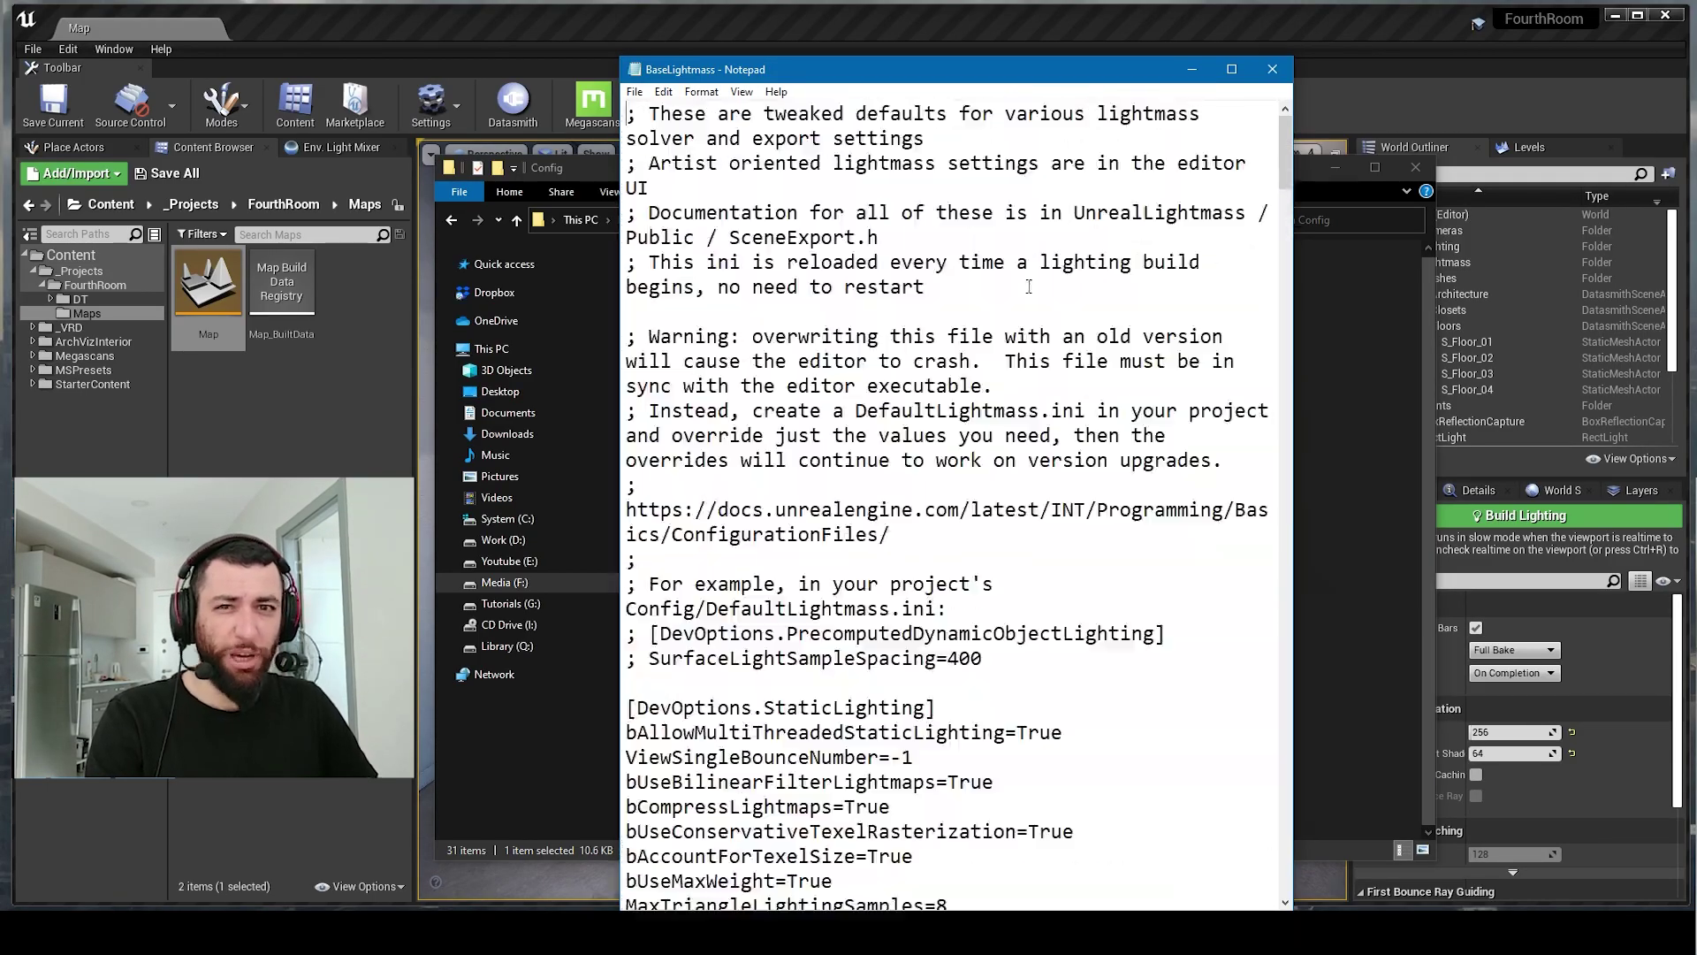
left_click_drag(1285, 168, 1285, 849)
scroll(935, 860, "up", 8, "ctrl")
scroll(943, 772, "down", 5, "ctrl")
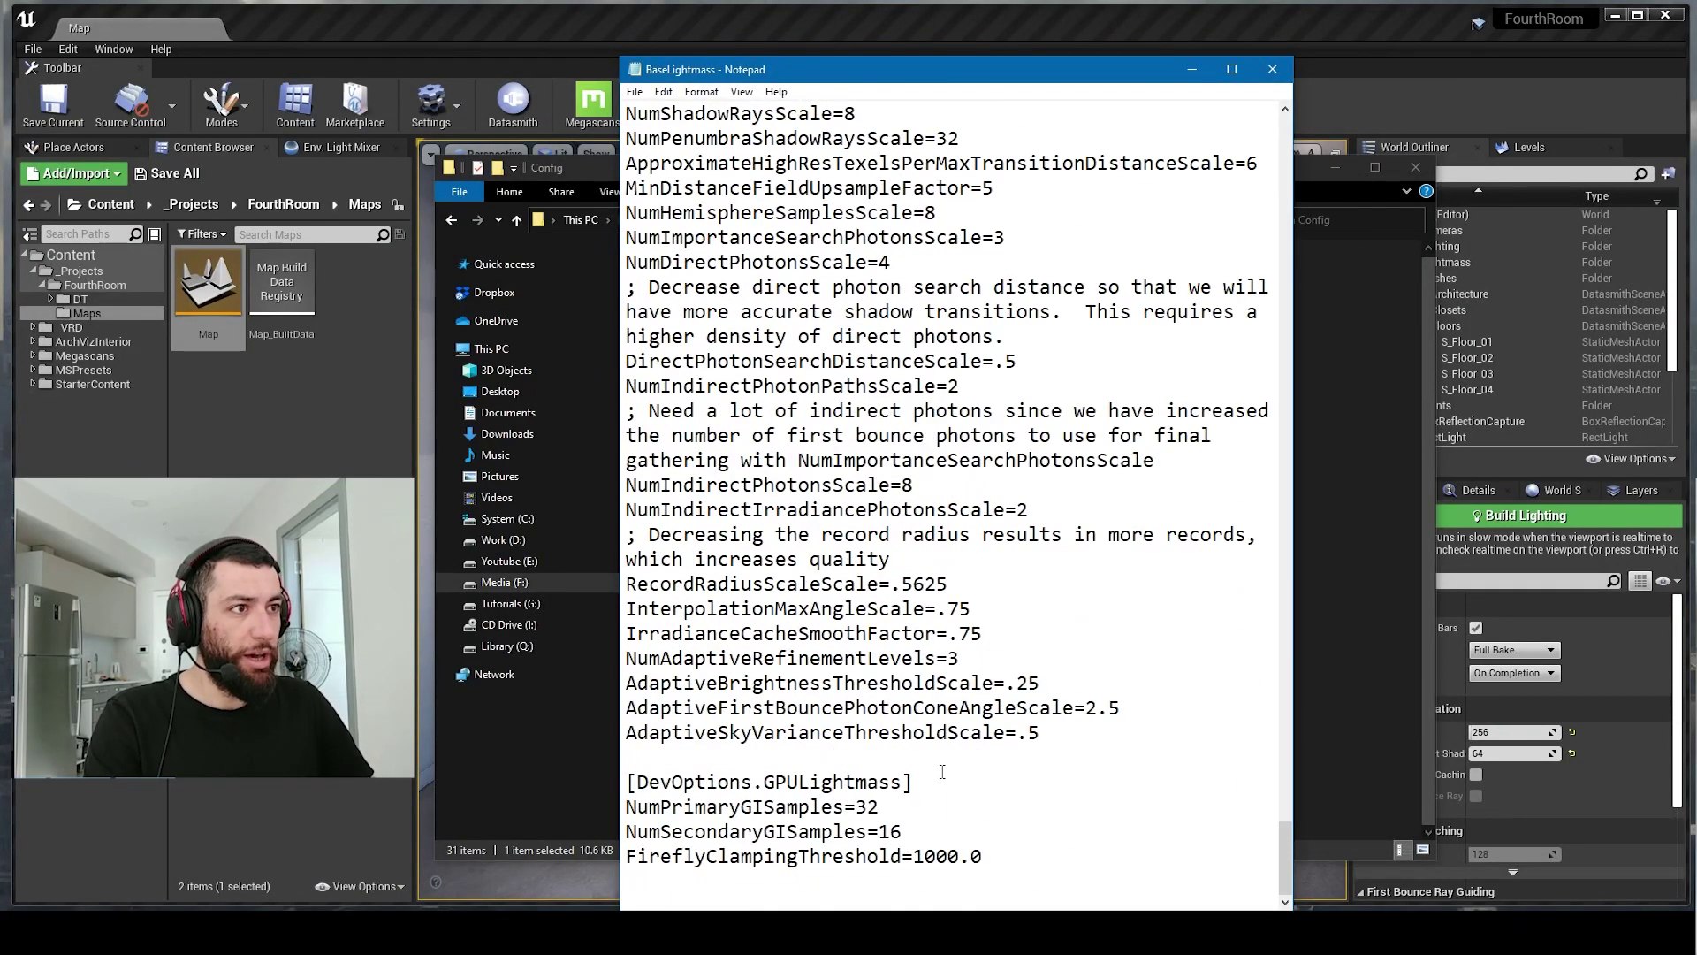
Step: Set NumPrimaryGISamples to 128 and NumSecondaryGISamples to 64 under [DevOptions.GPULightmass]
left_click_drag(682, 789, 1066, 848)
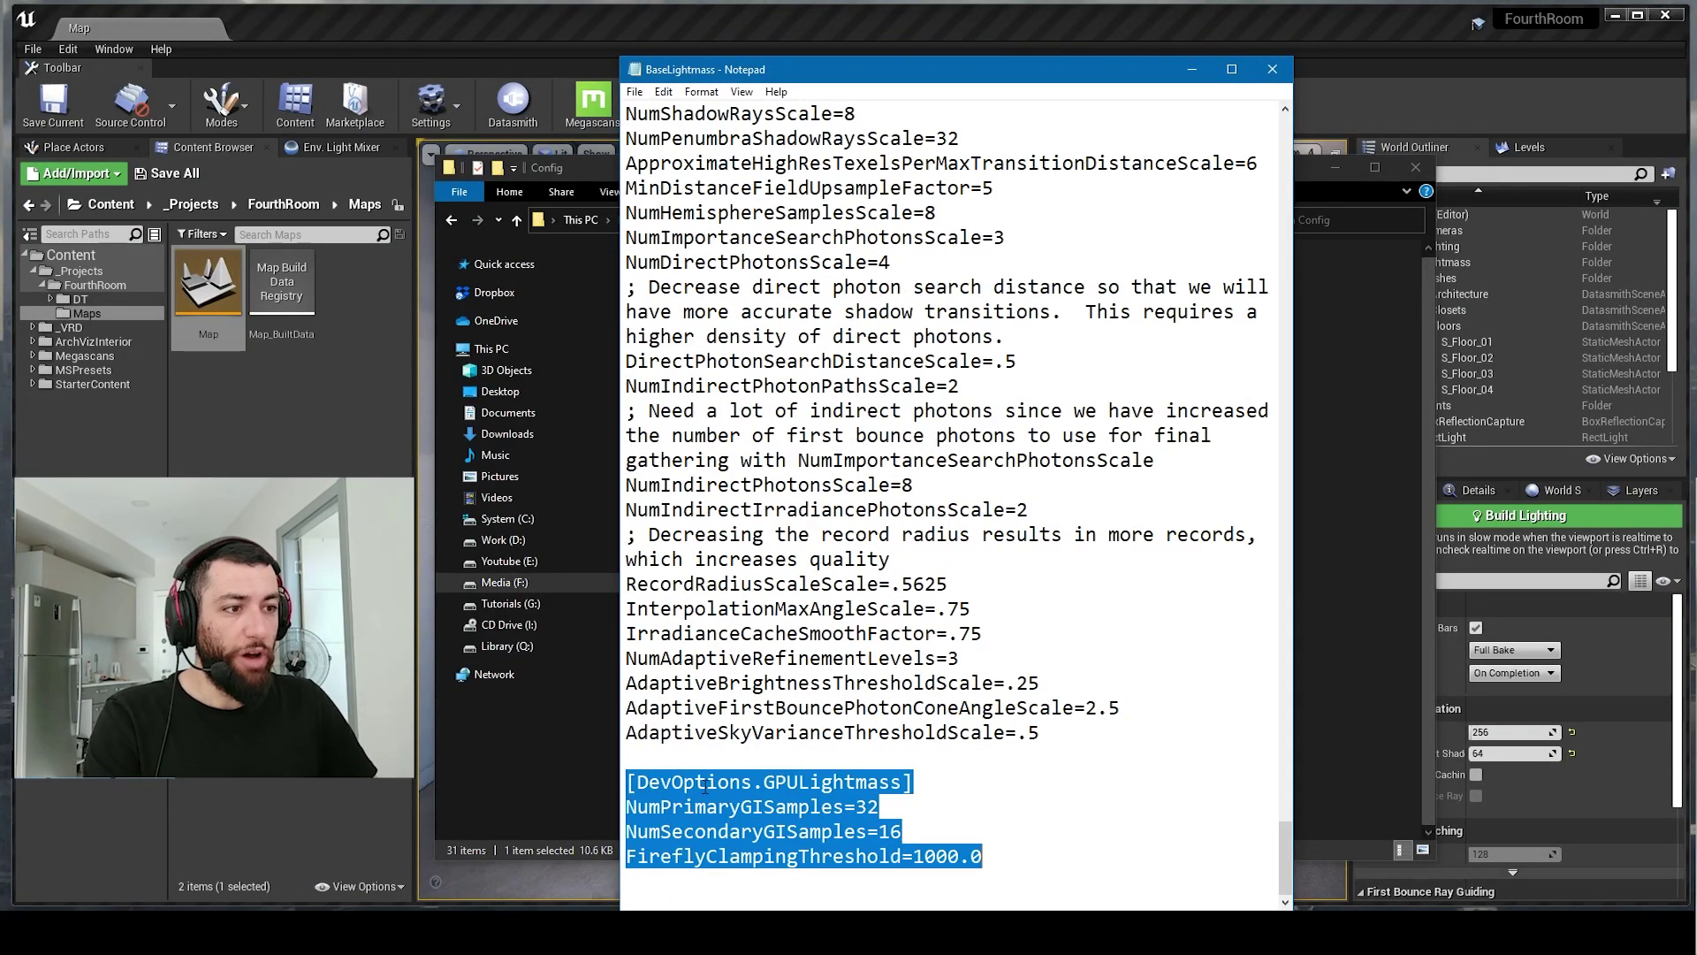
left_click(834, 783)
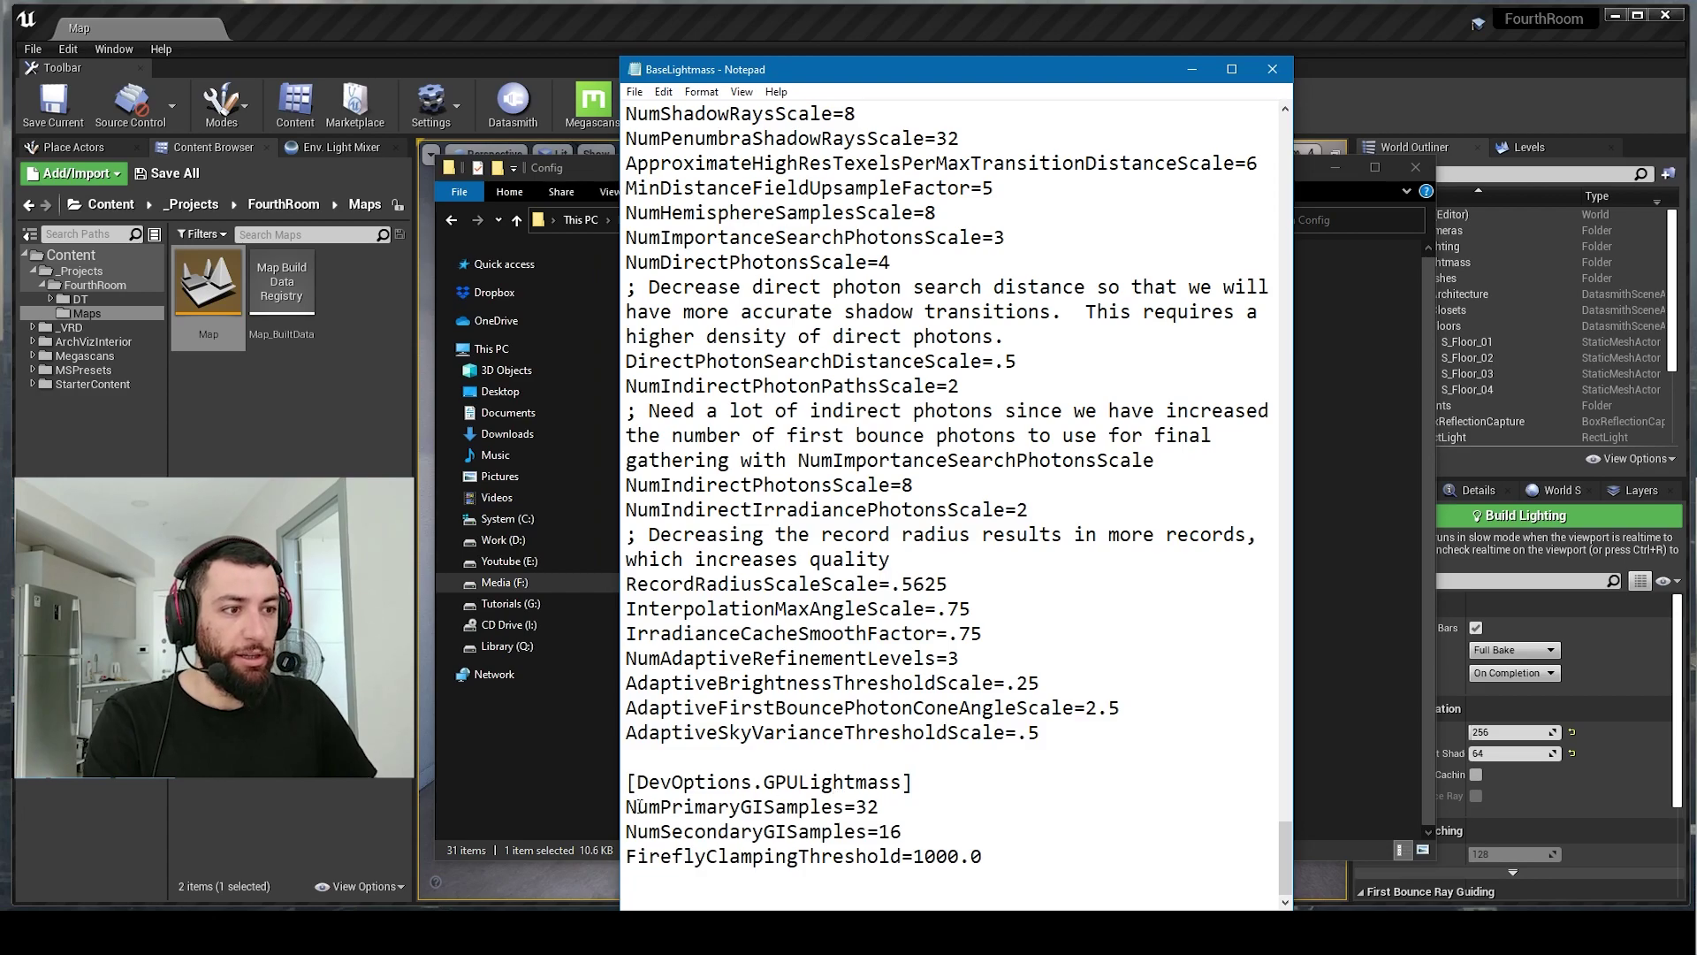
left_click_drag(636, 806, 903, 832)
left_click_drag(650, 856, 628, 806)
left_click(1034, 850)
left_click_drag(937, 836, 595, 808)
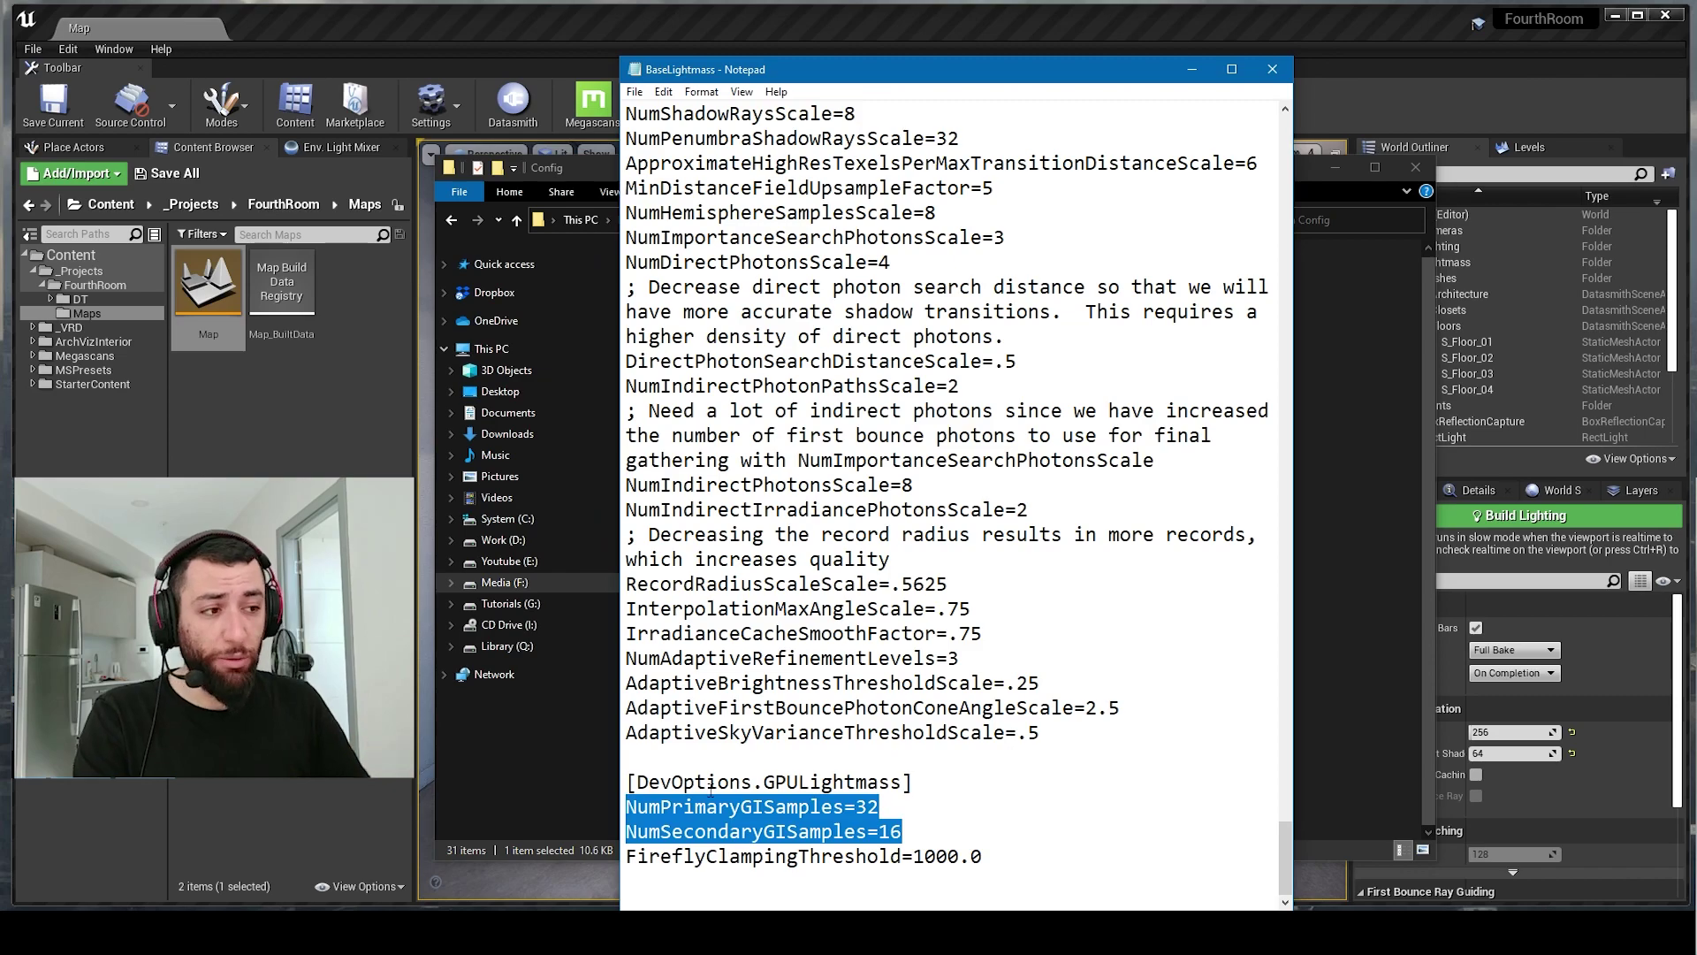
Step: Change FireflyClampingThreshold from 1000.0 to 10, then close Notepad
left_click_drag(703, 856, 964, 856)
left_click(1023, 858)
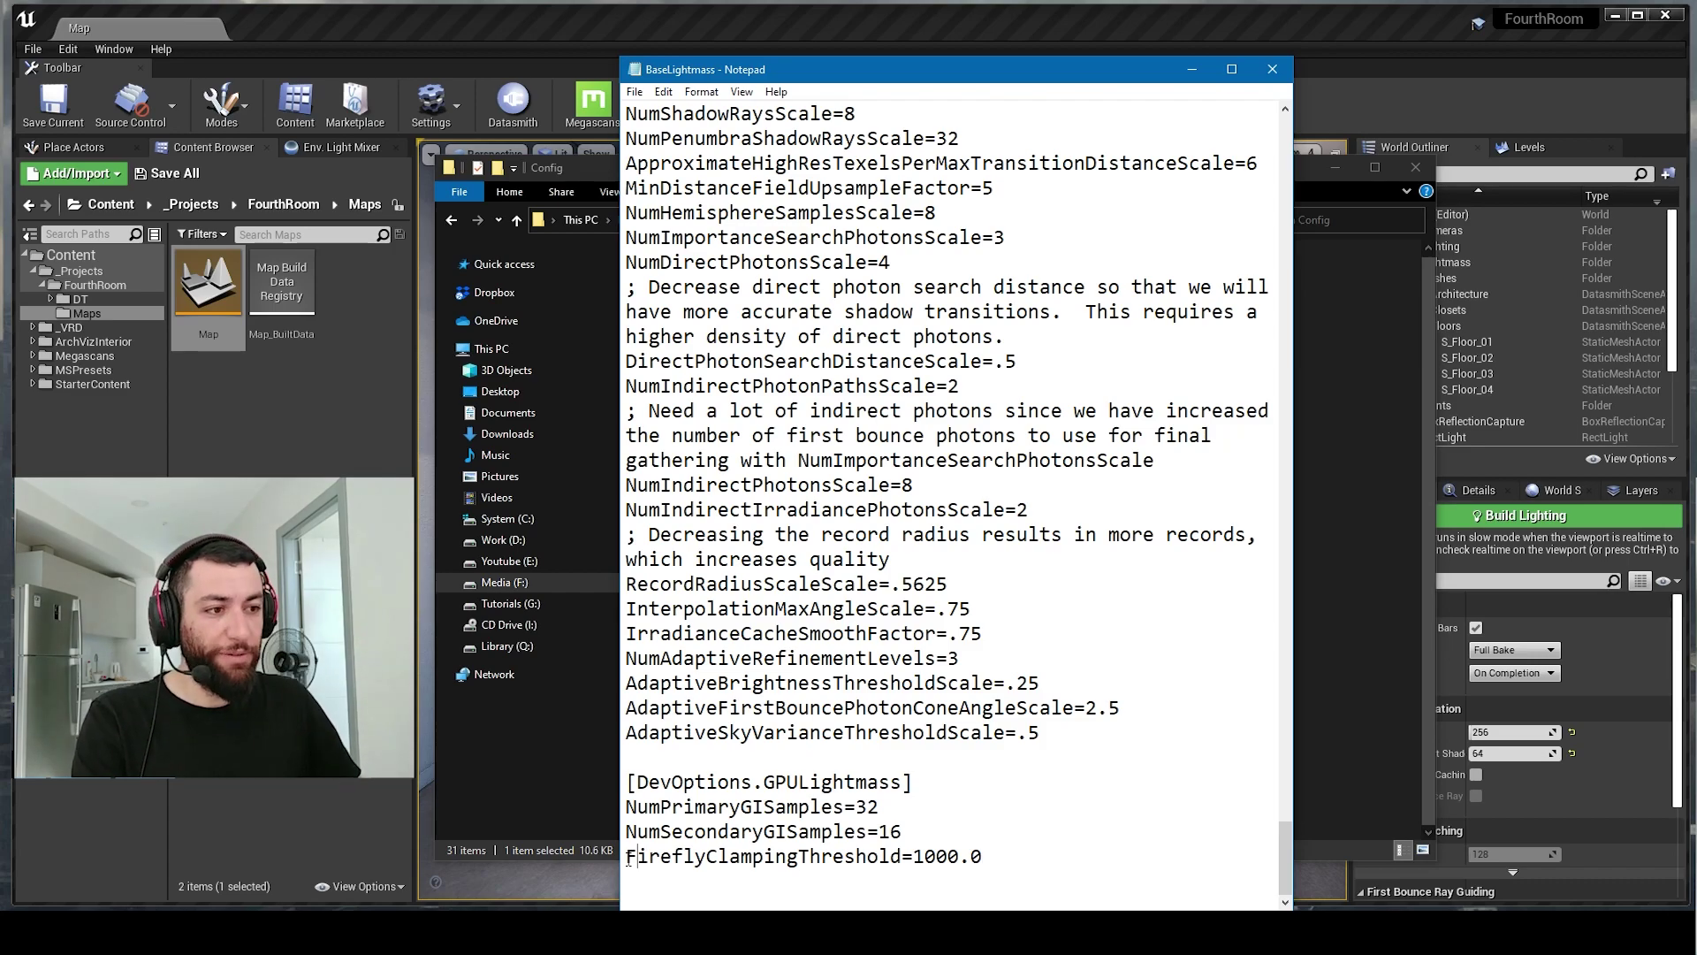
left_click_drag(628, 858, 824, 862)
left_click_drag(936, 856, 1022, 863)
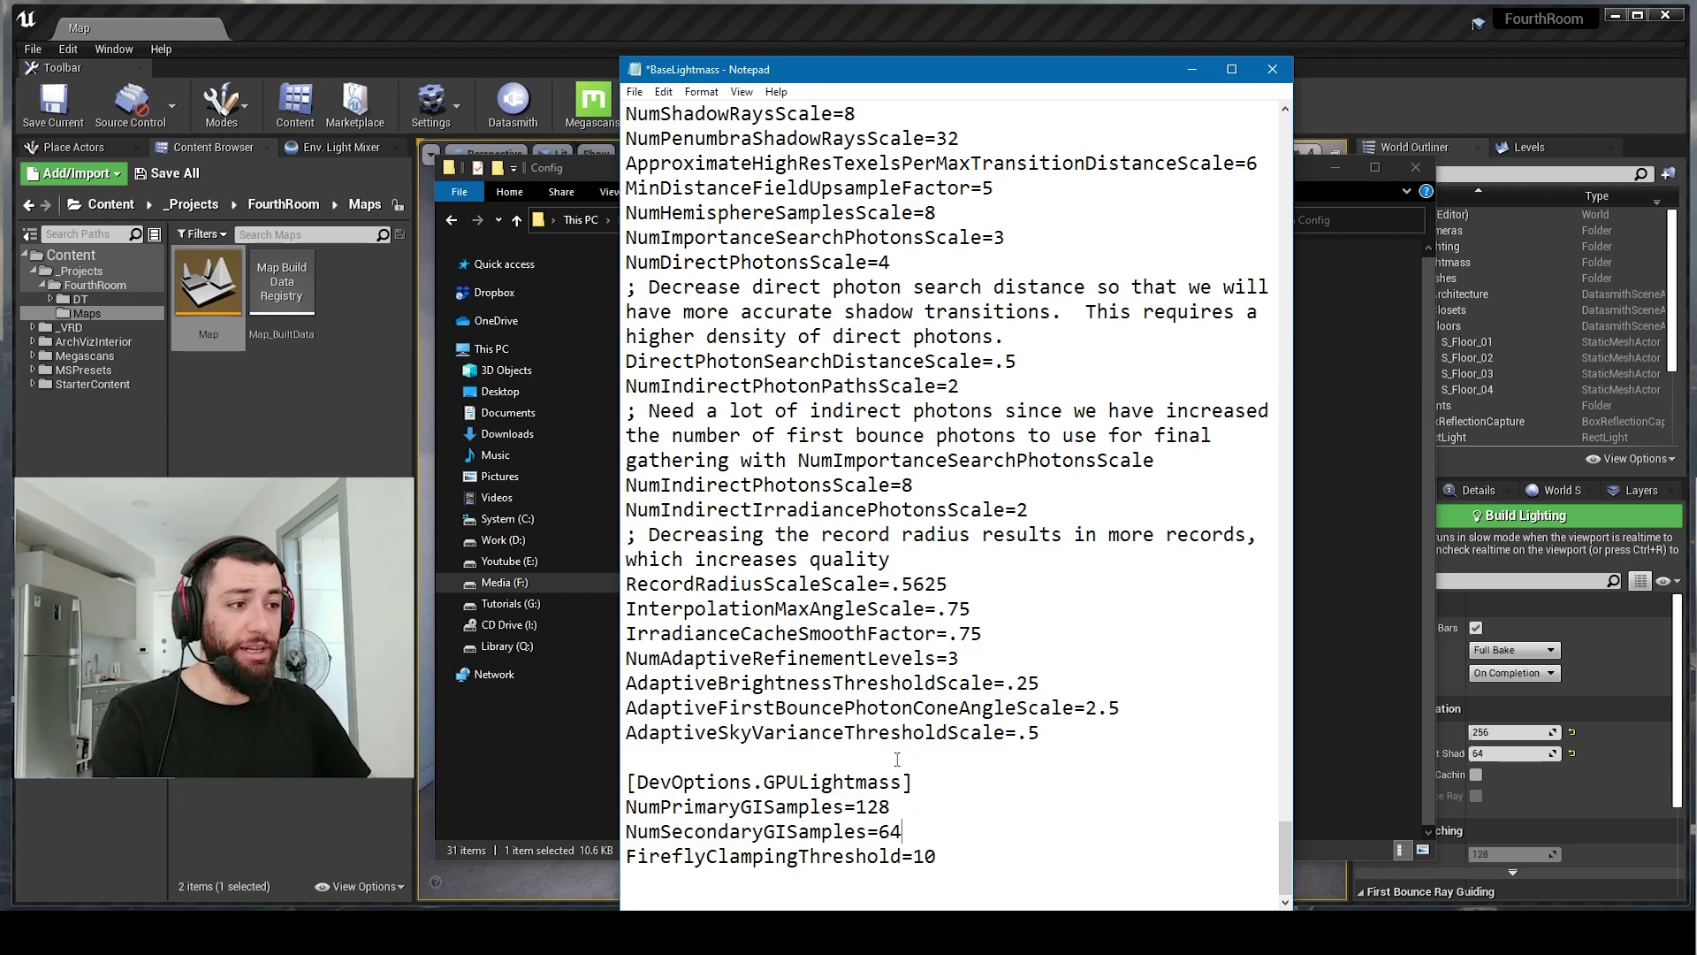
left_click(540, 22)
key("alt+Tab")
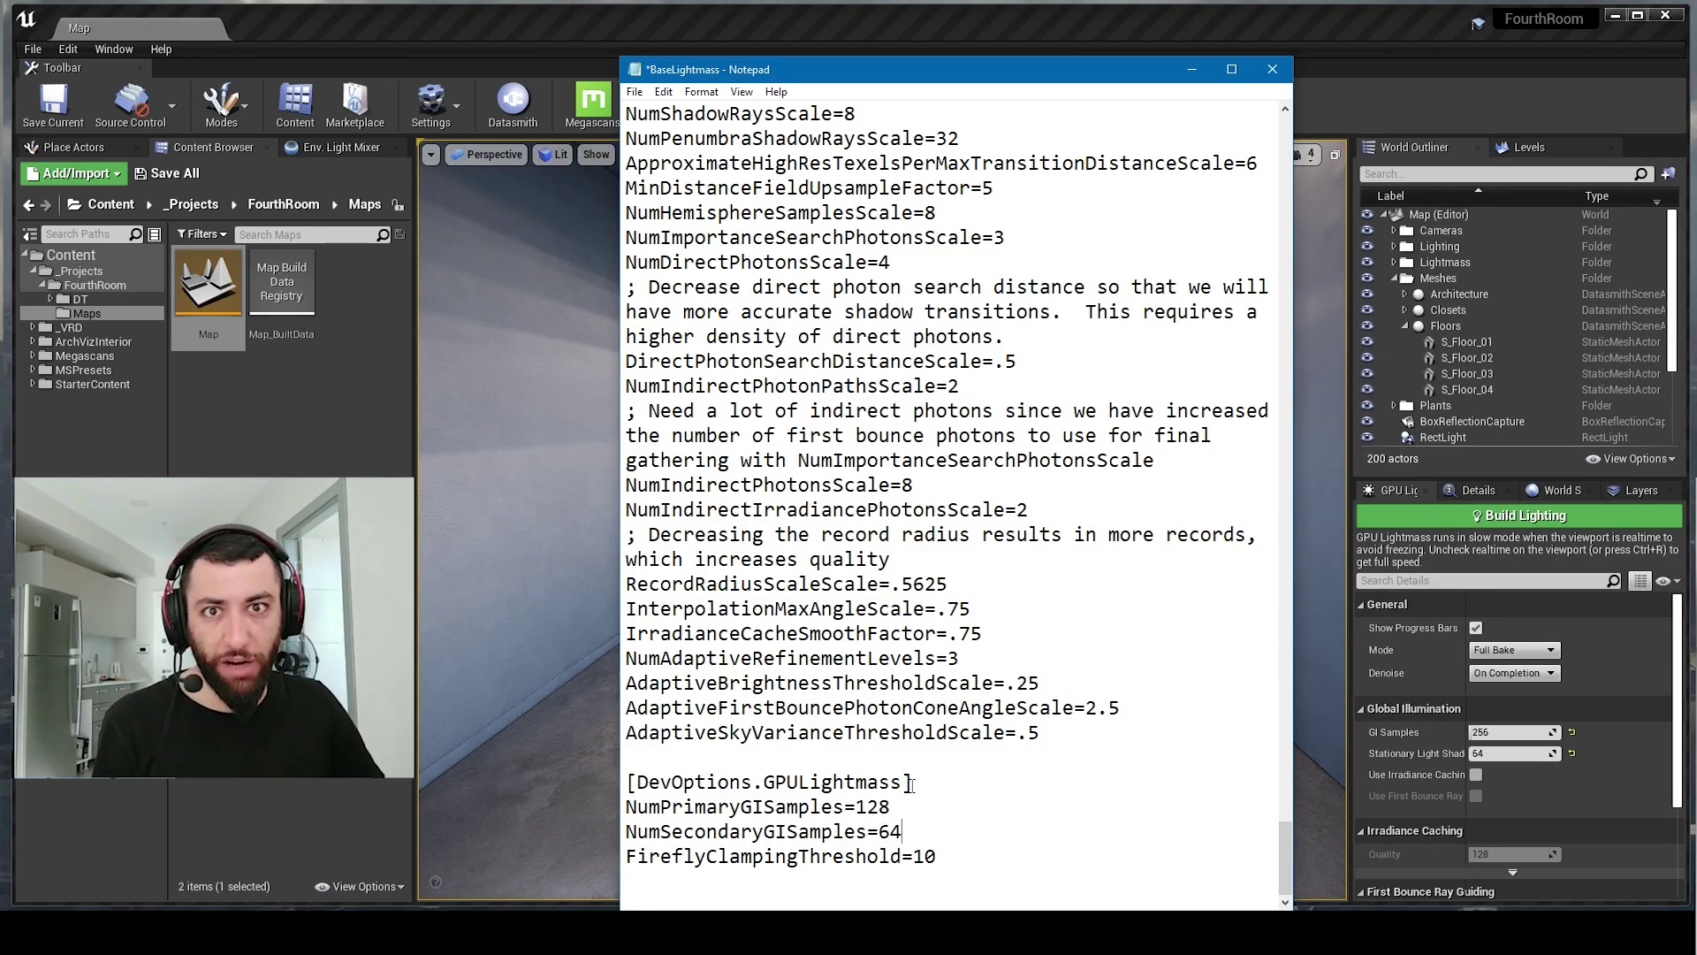
left_click(1274, 70)
Step: Save the BaseLightmass changes, then scroll Discord's VR Division #introductions channel
left_click(1134, 483)
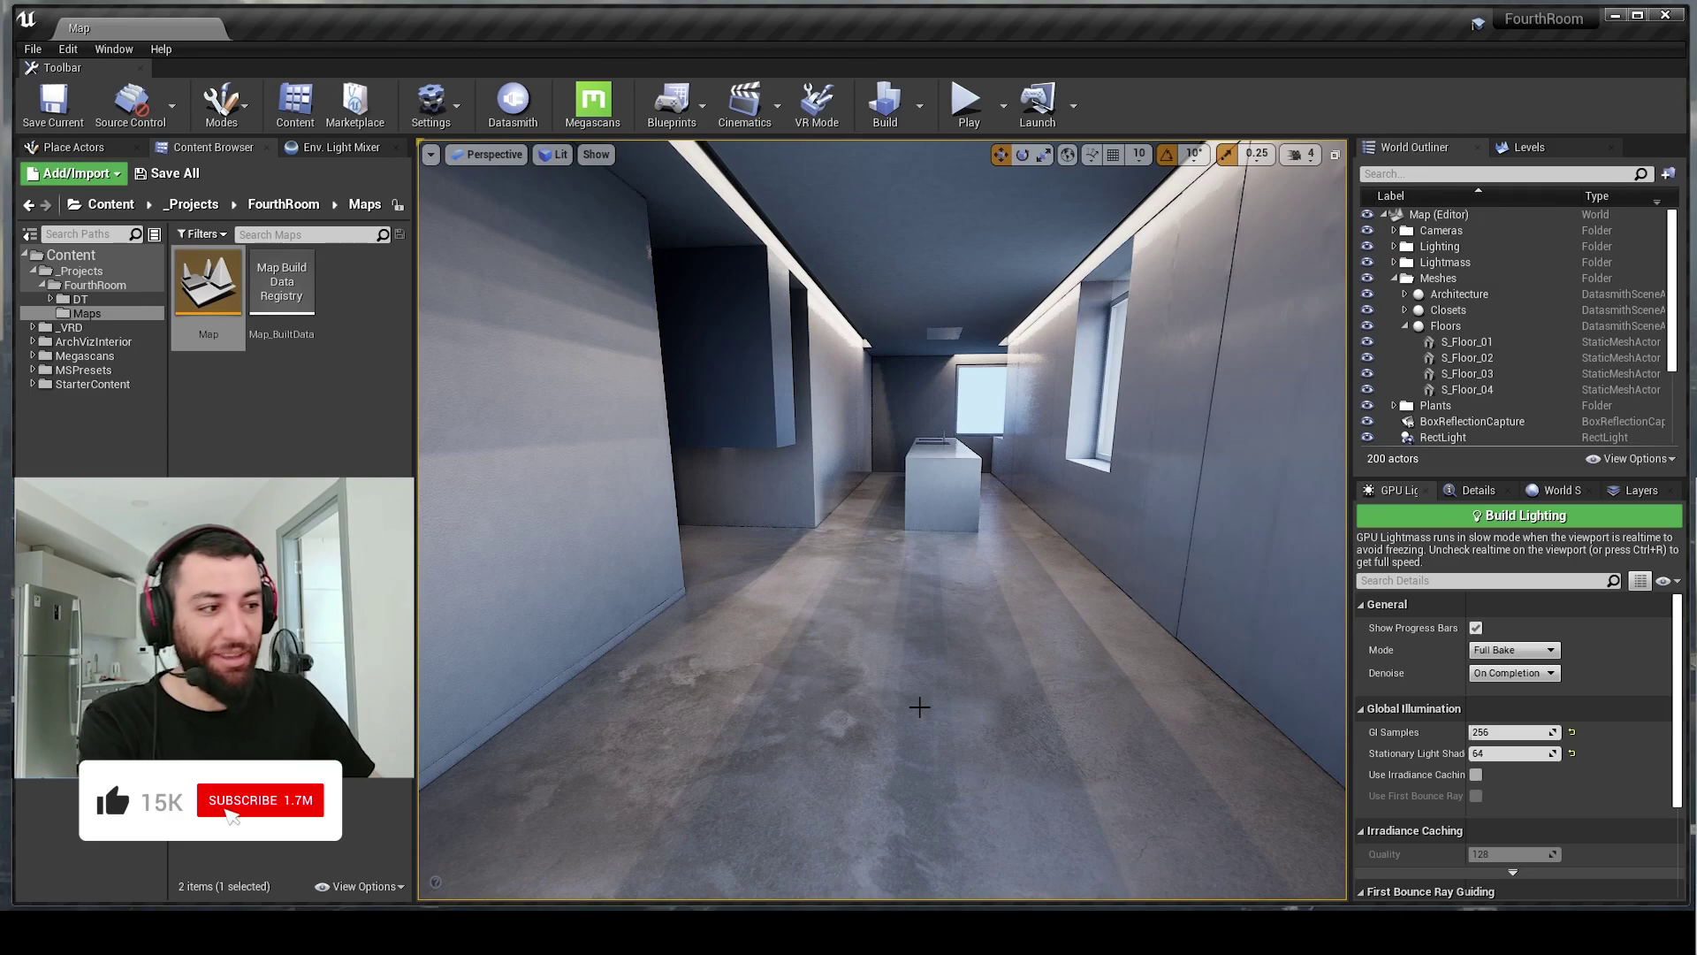
key("alt+Tab")
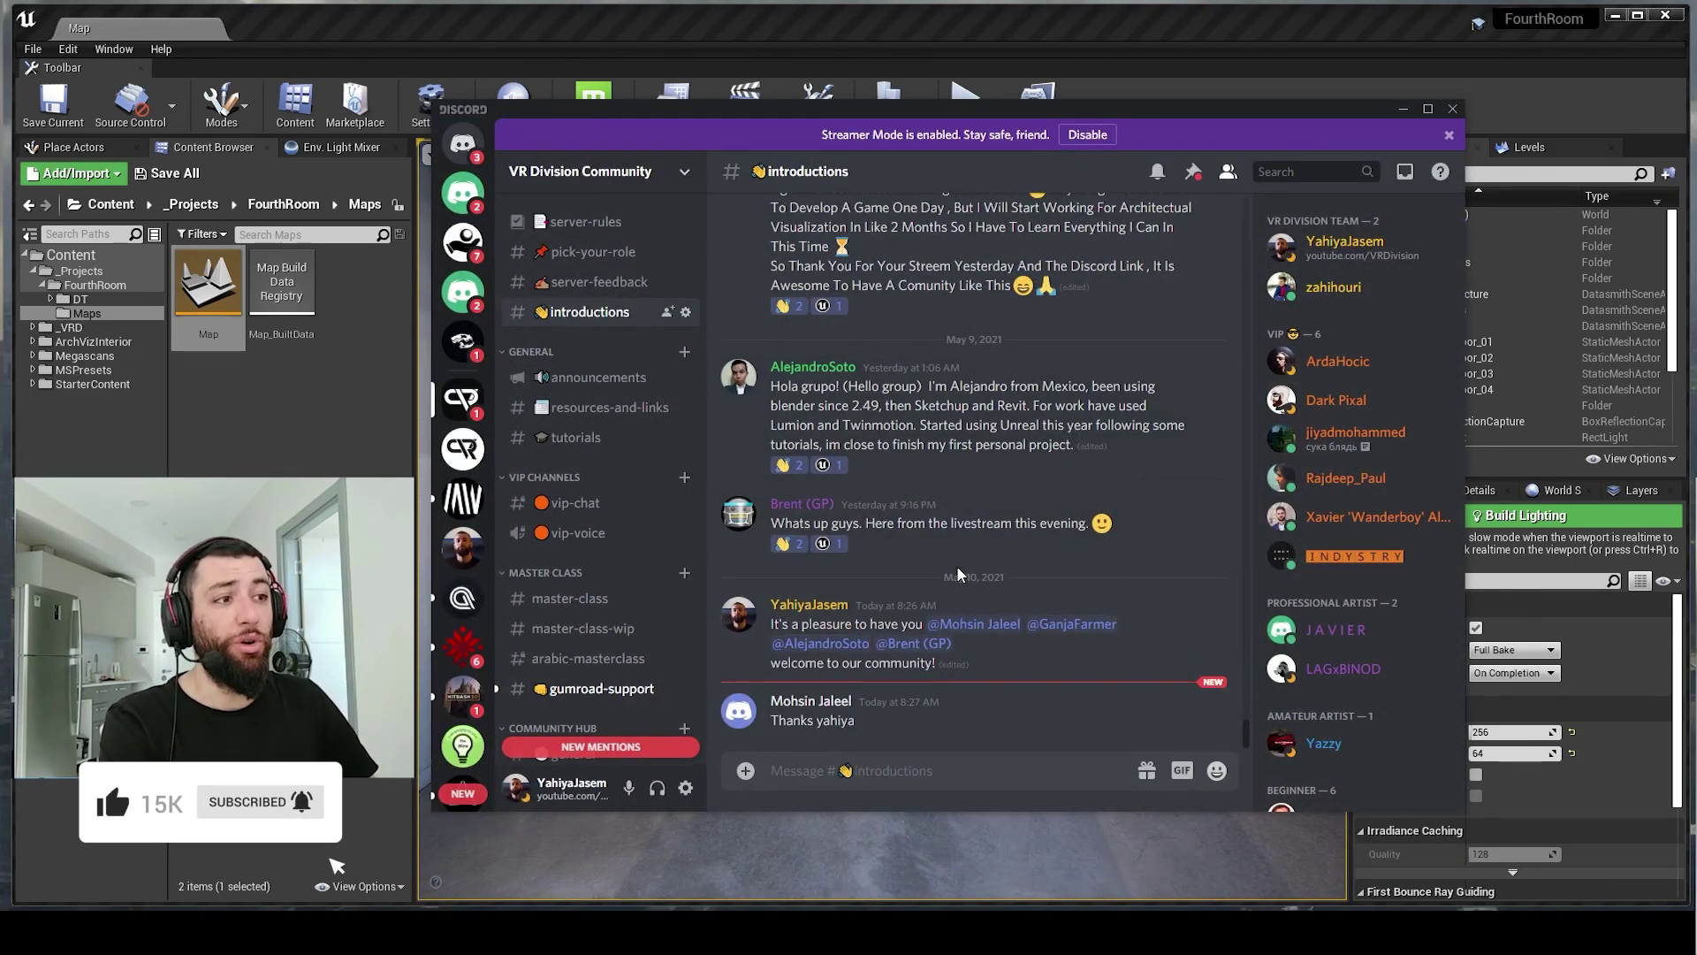
scroll(960, 575, "up", 6)
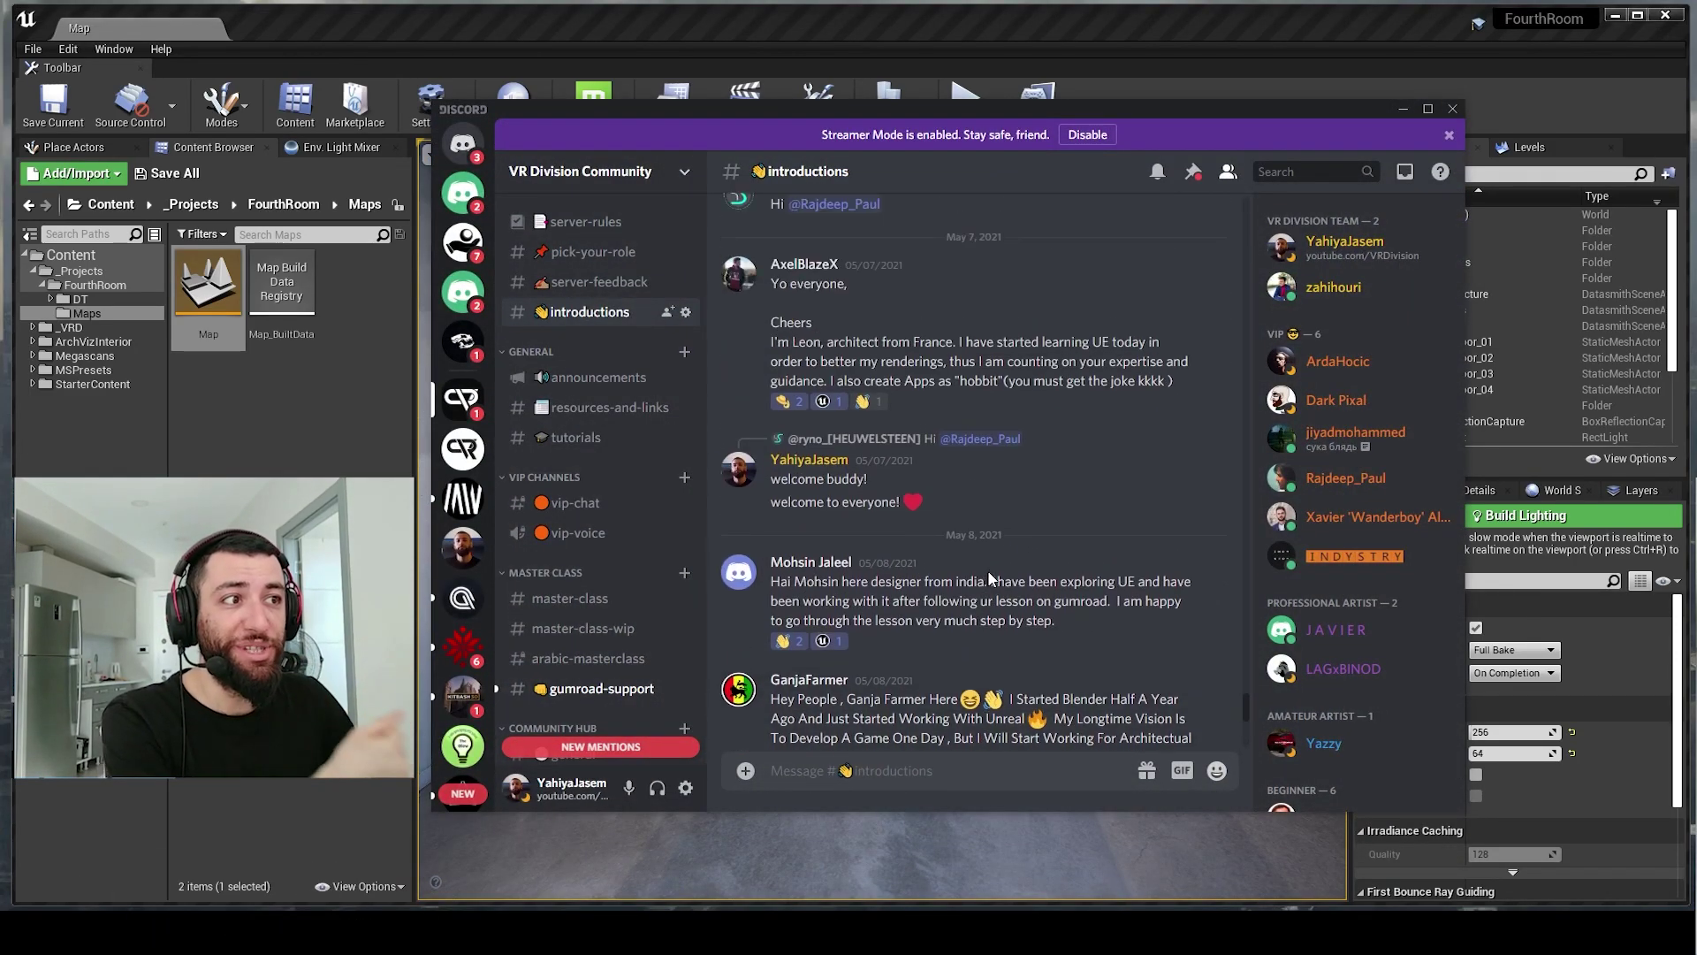
scroll(986, 567, "down", 8)
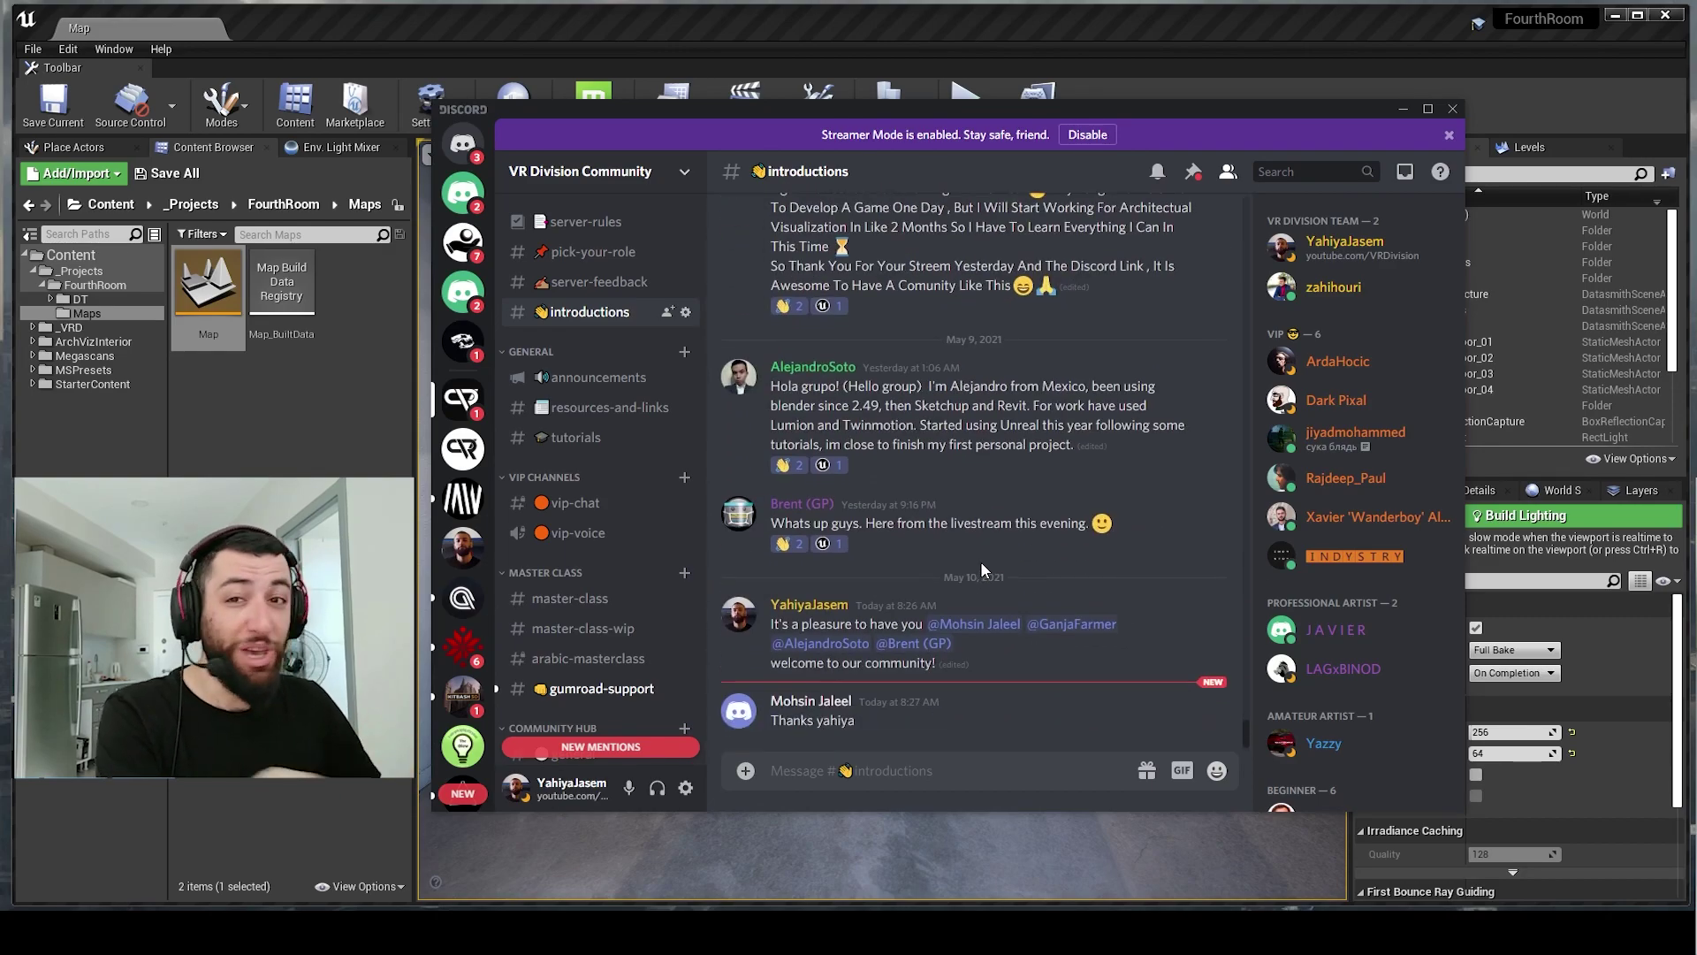